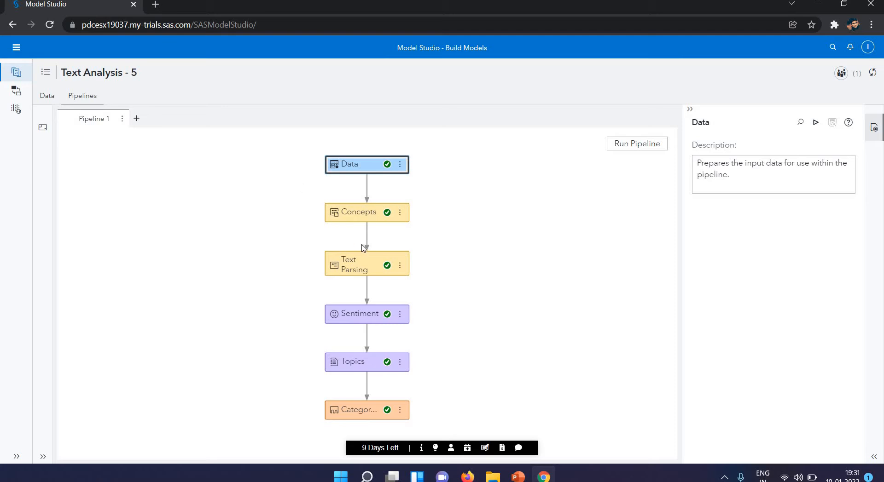
- Open the results of the Text Parsing node and enlarge the Role by Frequency chart
click(400, 266)
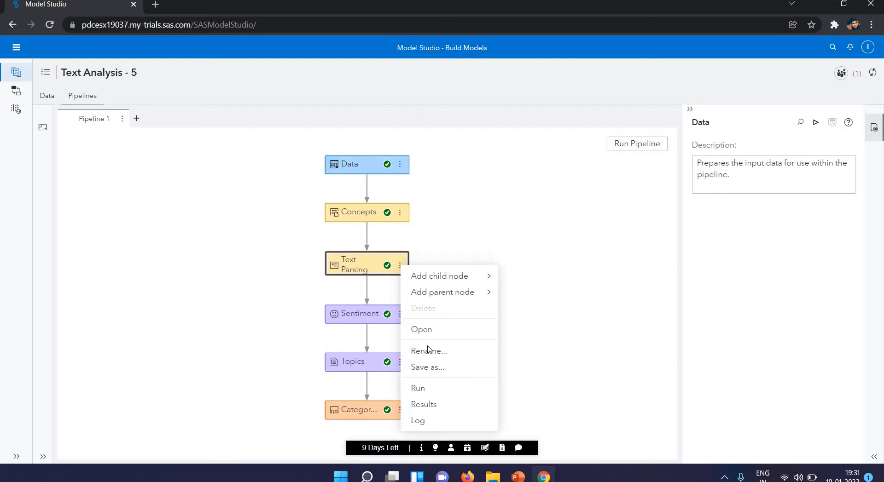
click(433, 406)
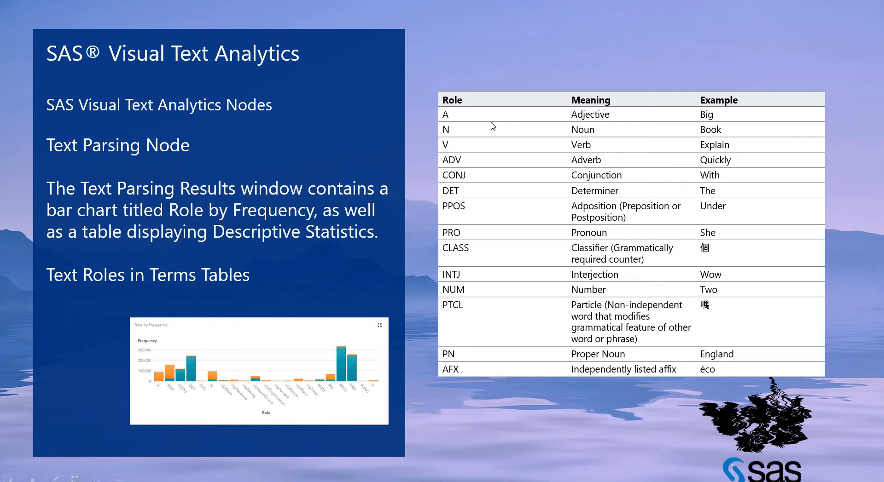
key(alt+Tab)
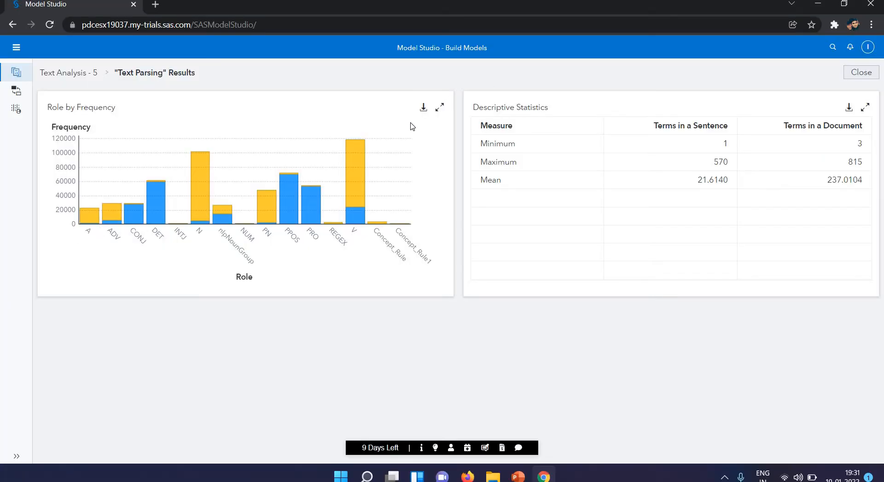
click(440, 108)
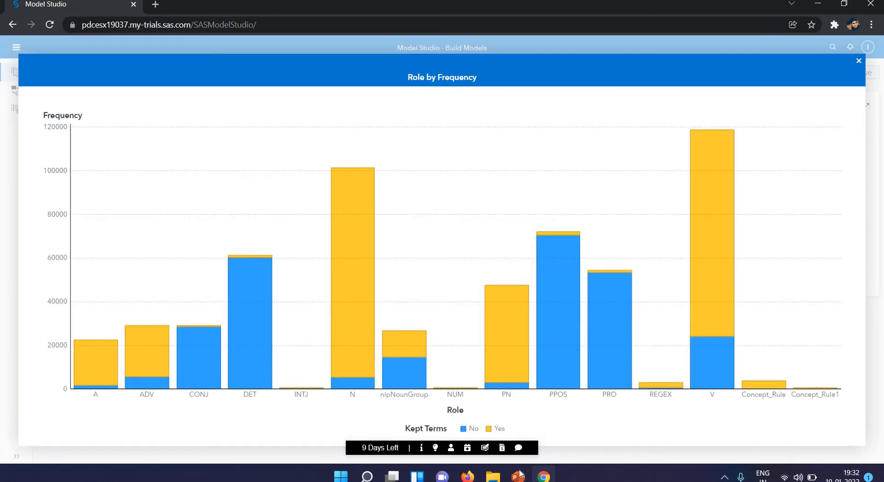
- Compare the chart's role codes with the role table on the PowerPoint slide, examining the kept-term values of the ADV bar and the Concept_Rule bar
mouse_move(518, 476)
key(alt+Tab)
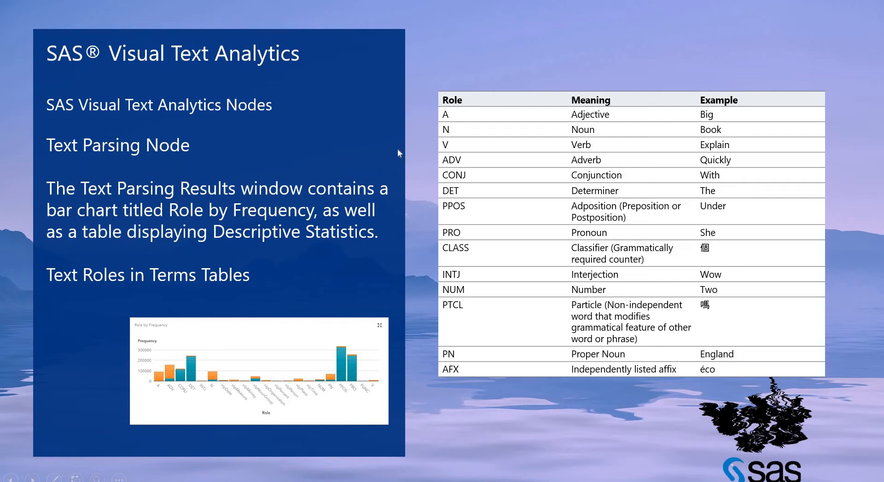
key(alt+Tab)
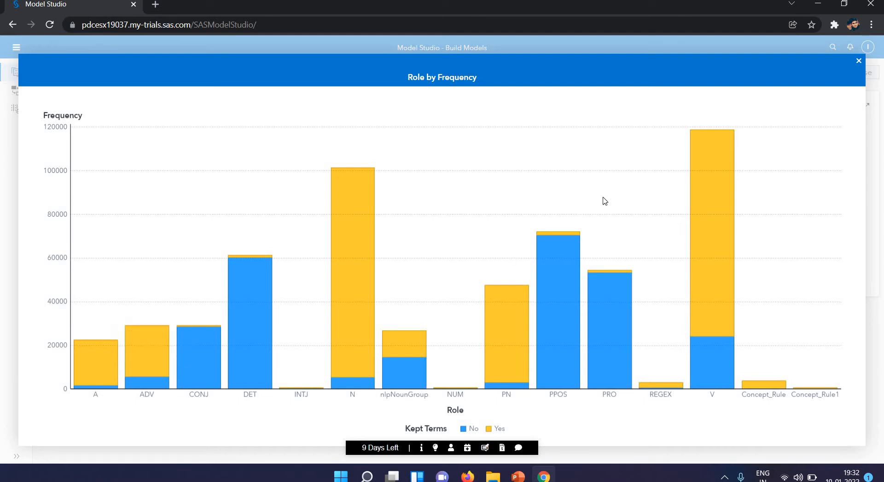
key(alt+Tab)
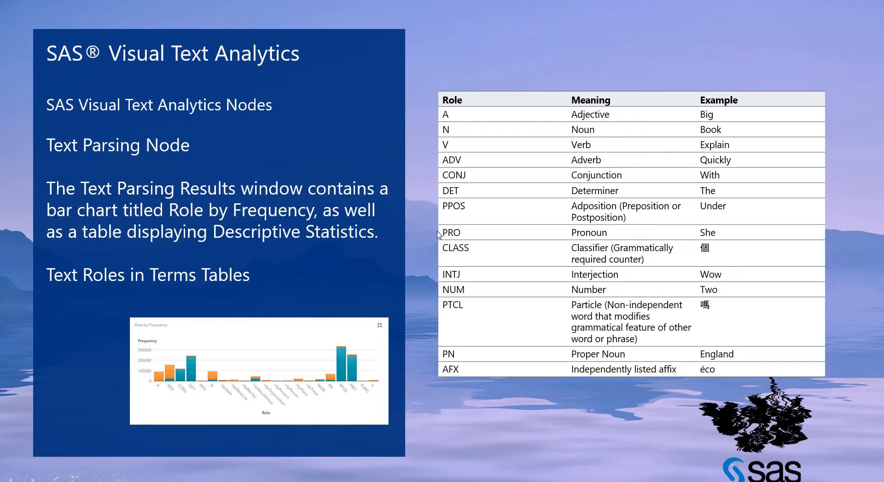
key(alt+Tab)
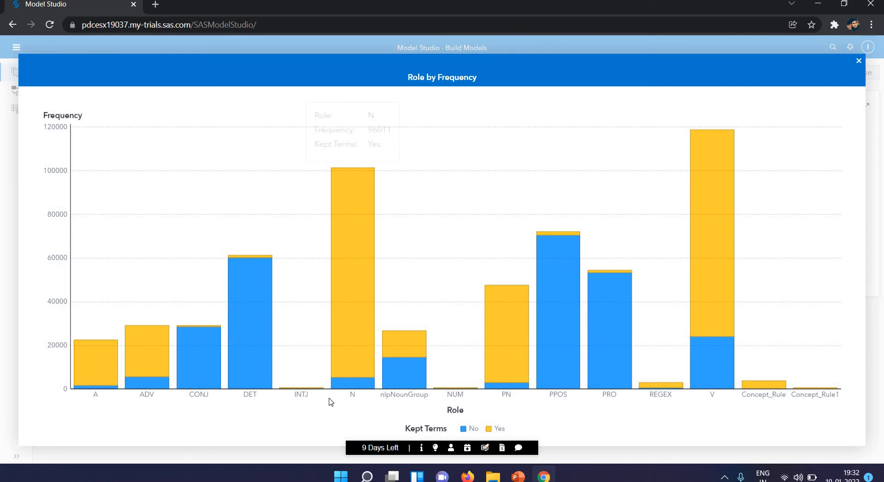
mouse_move(142, 385)
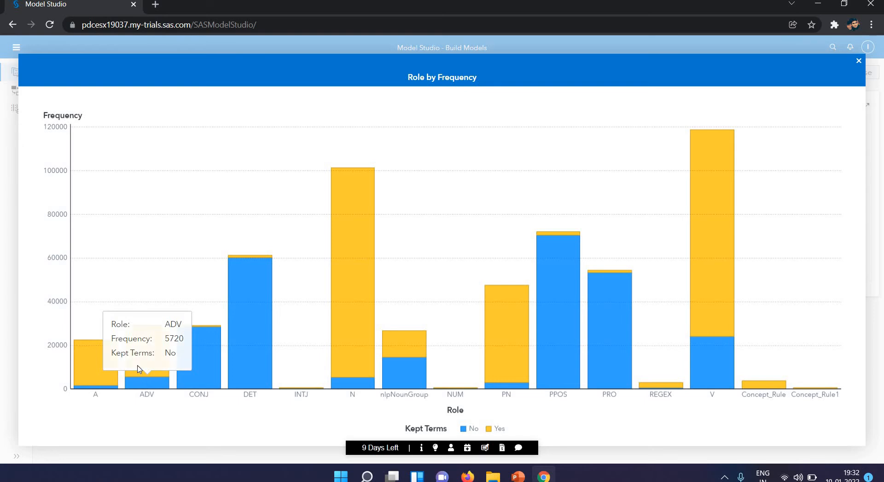
mouse_move(138, 370)
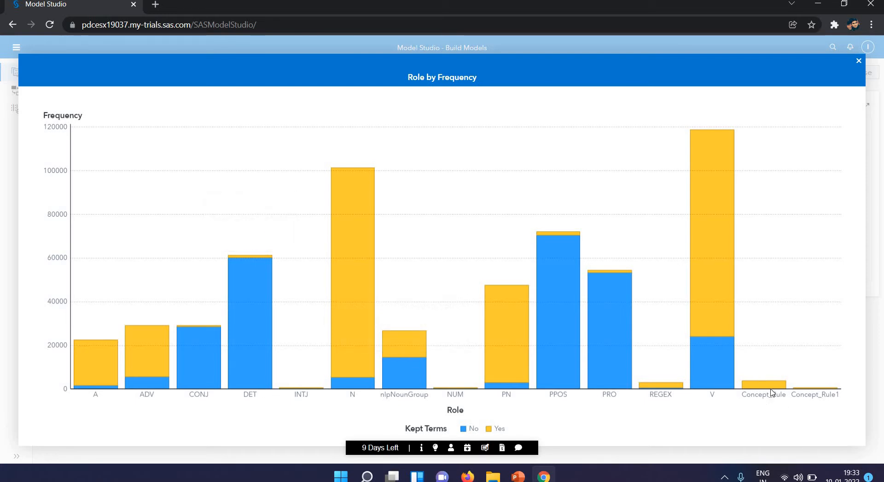
mouse_move(768, 394)
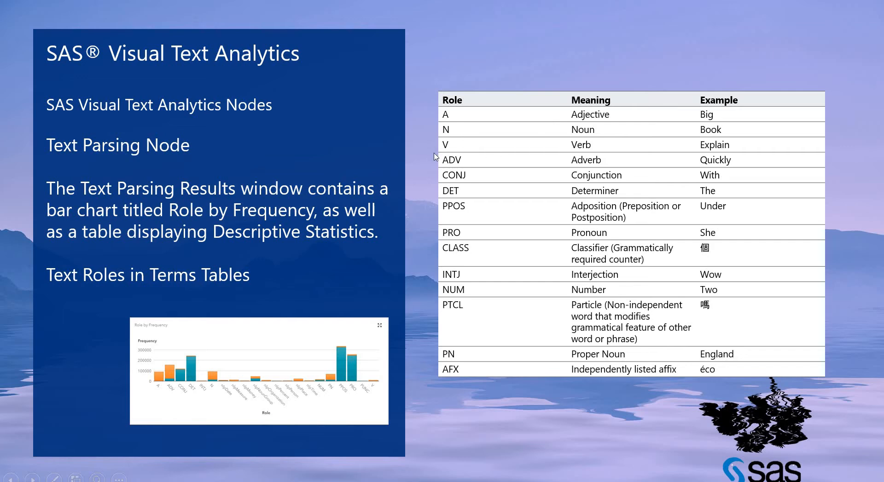
- Look up the V and ADV roles in the PowerPoint role table and examine their bars against the Kept Terms legend
key(alt+Tab)
key(alt+Tab)
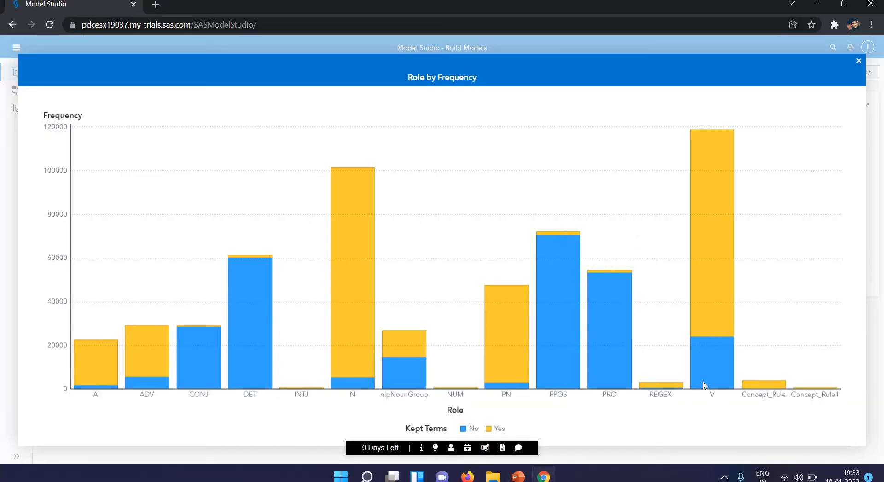
key(alt+Tab)
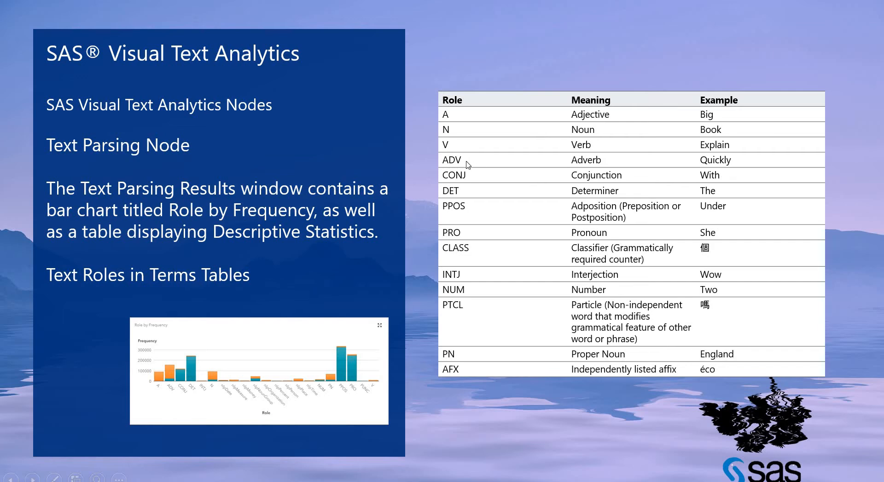
key(alt+Tab)
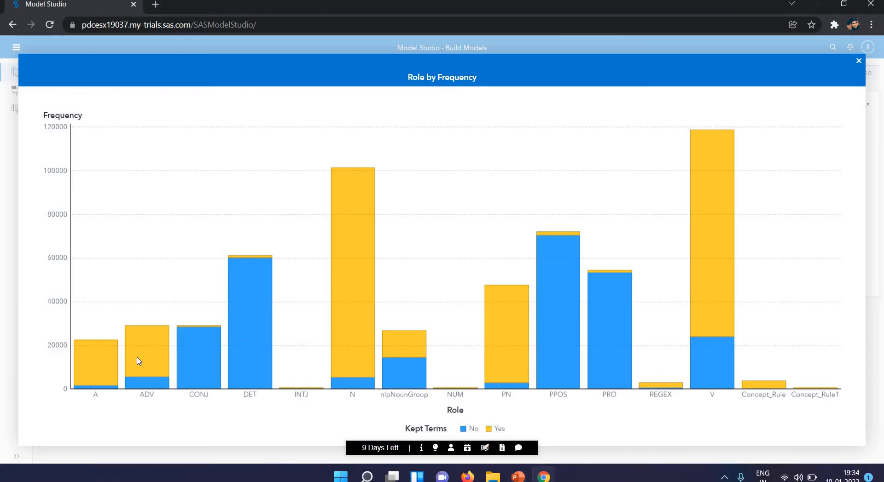
key(alt+Tab)
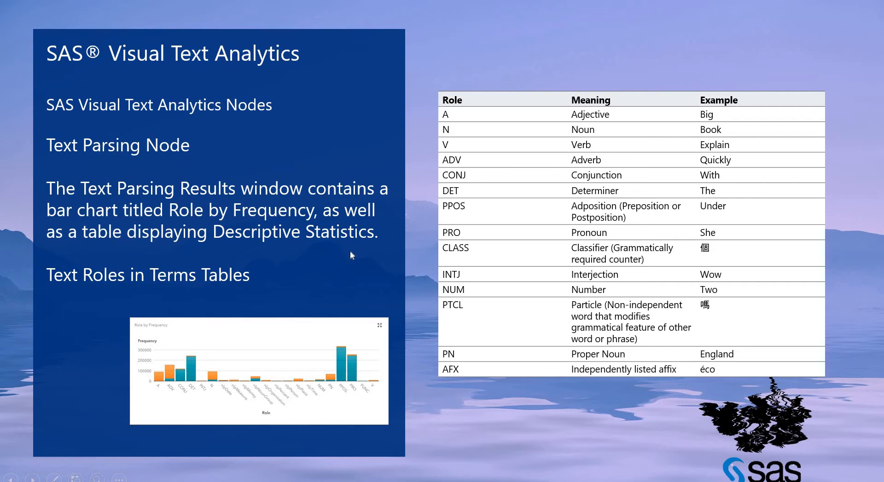
key(alt+Tab)
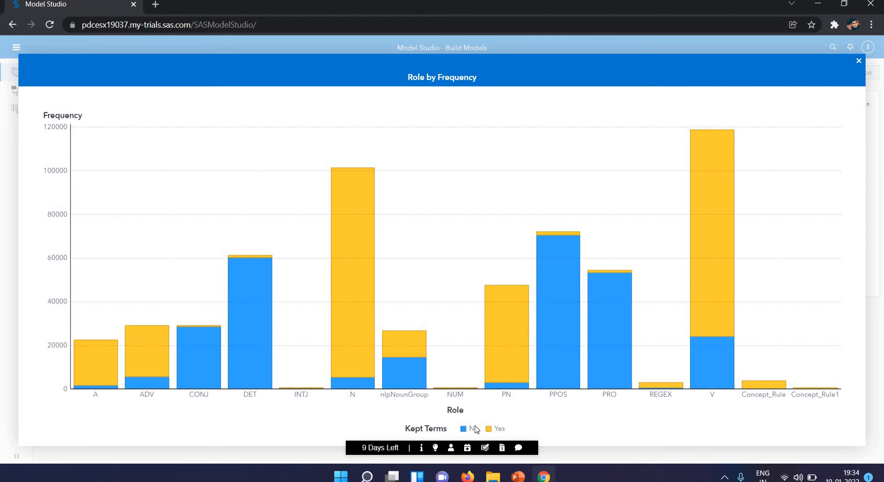
key(alt+Tab)
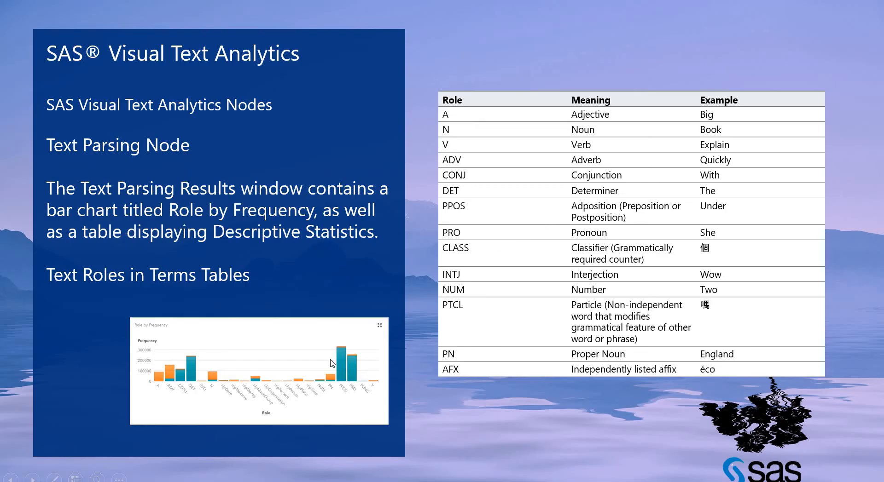
key(alt+Tab)
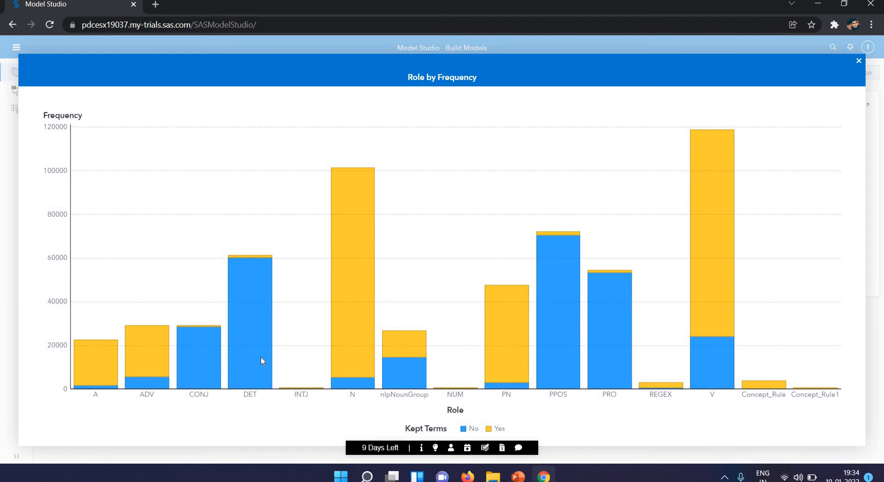
- Examine the DET, PPOS and PRO bars and check the meanings of these roles in the PowerPoint role table
mouse_move(253, 306)
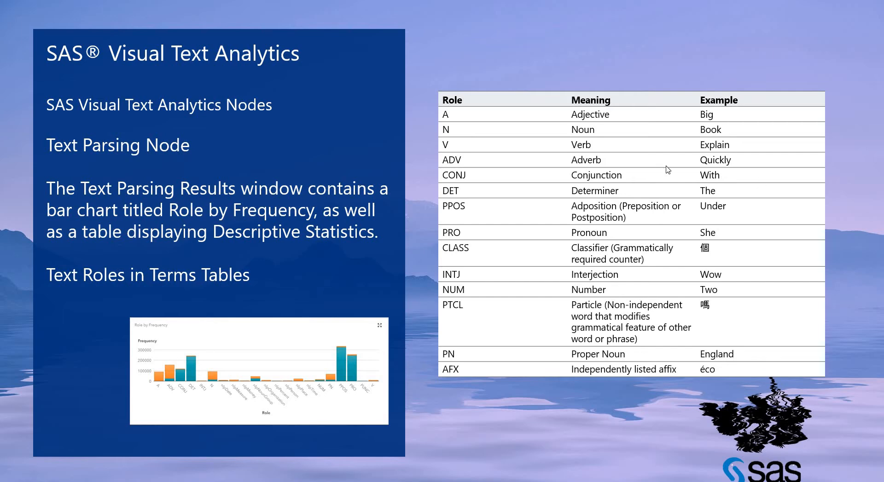
key(alt+Tab)
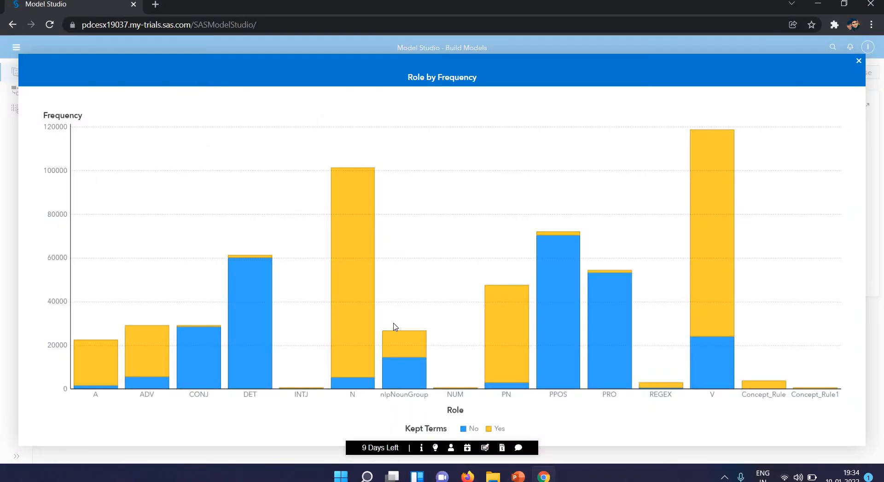
mouse_move(562, 381)
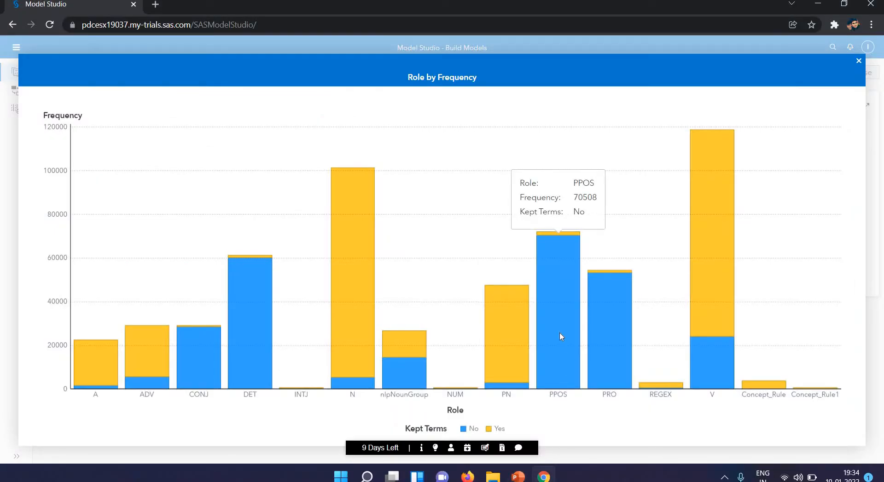
key(alt+Tab)
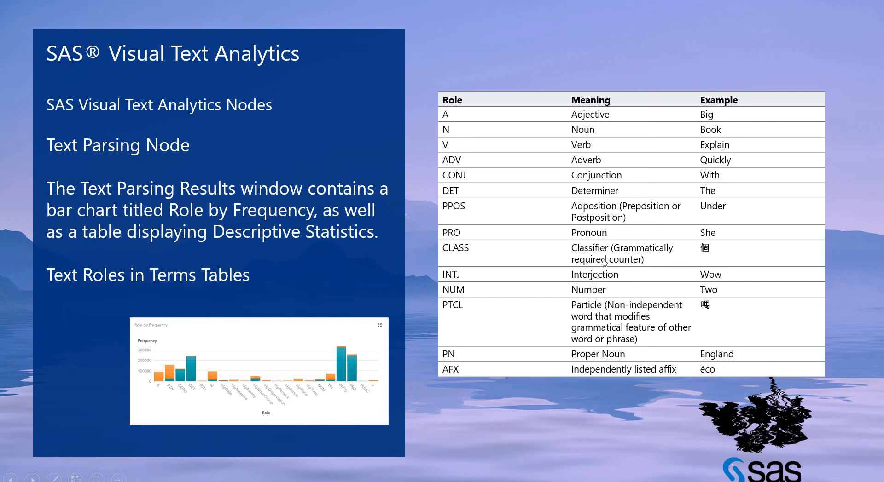
key(alt+Tab)
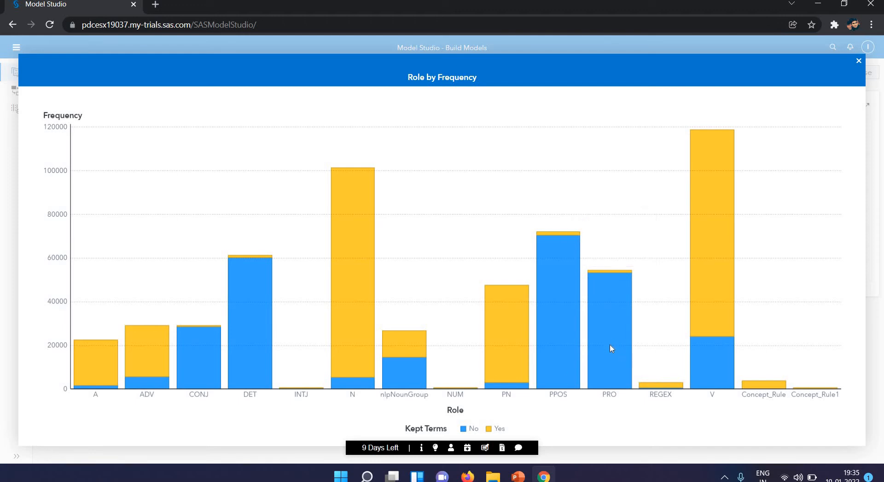
mouse_move(610, 349)
key(alt+Tab)
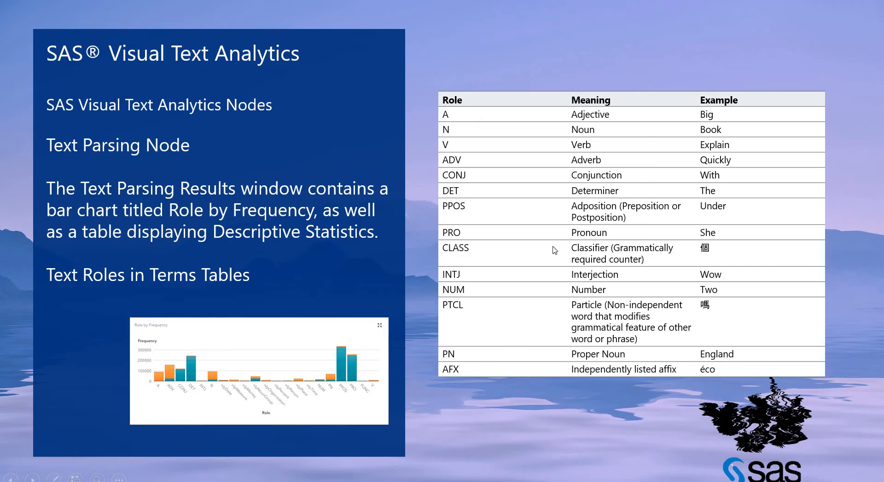
key(alt+Tab)
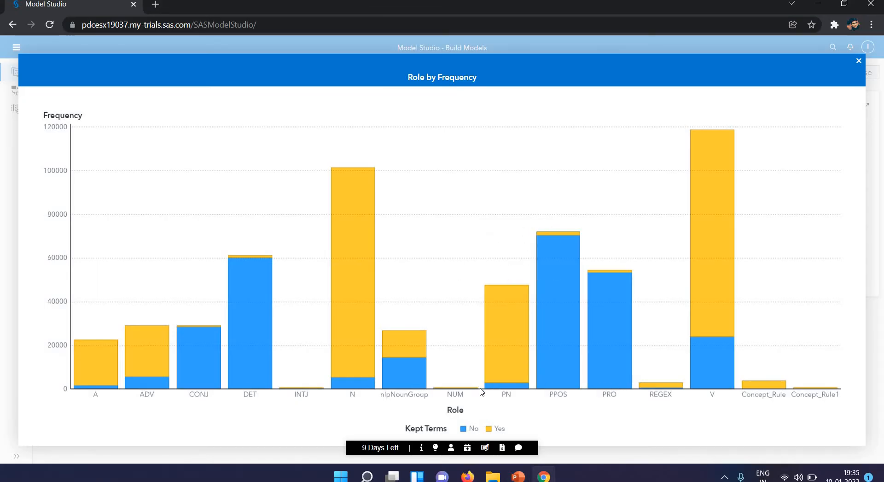
- Check the NUM, PN, INTJ and REGEX roles against the PowerPoint role table and inspect the PN bar's kept-term frequency
key(alt+Tab)
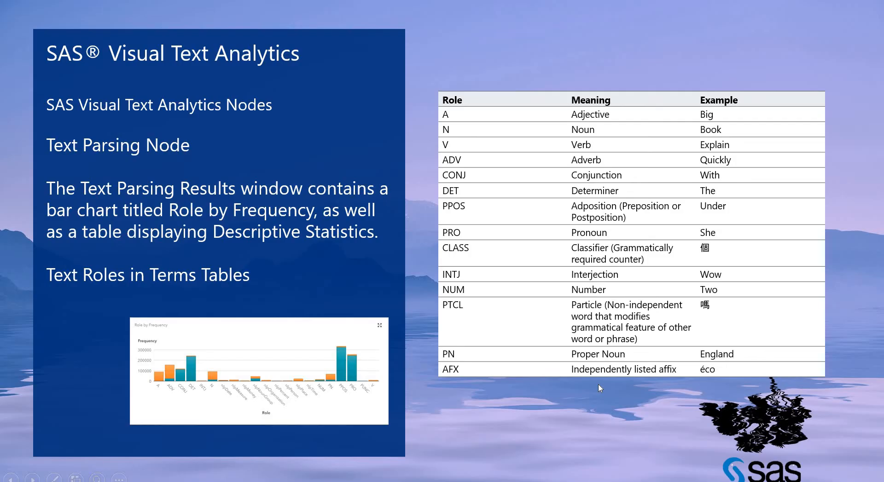
key(alt+Tab)
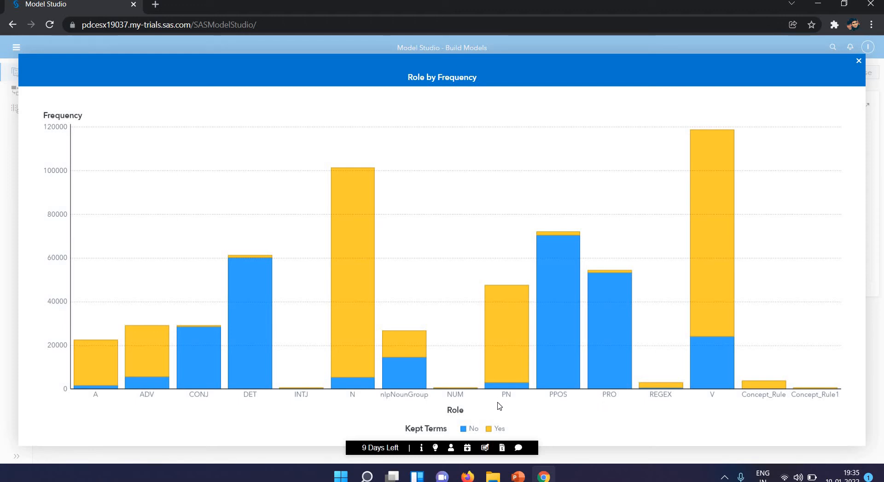
key(alt+Tab)
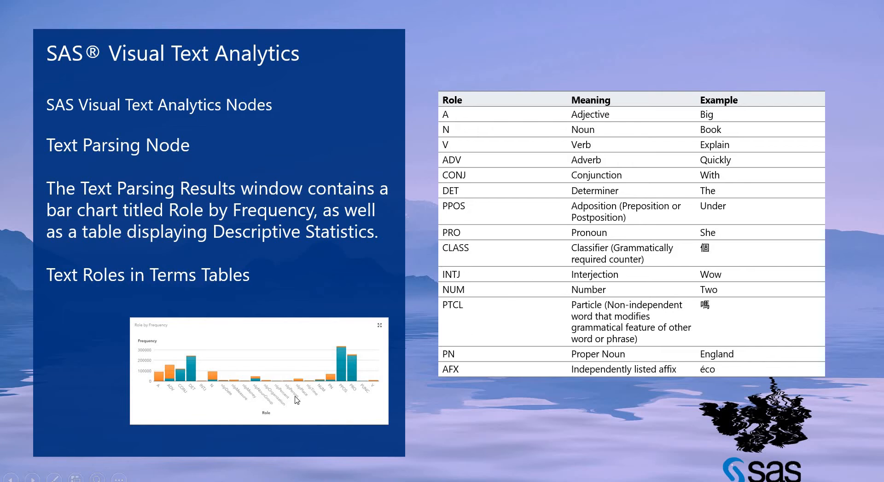
key(alt+Tab)
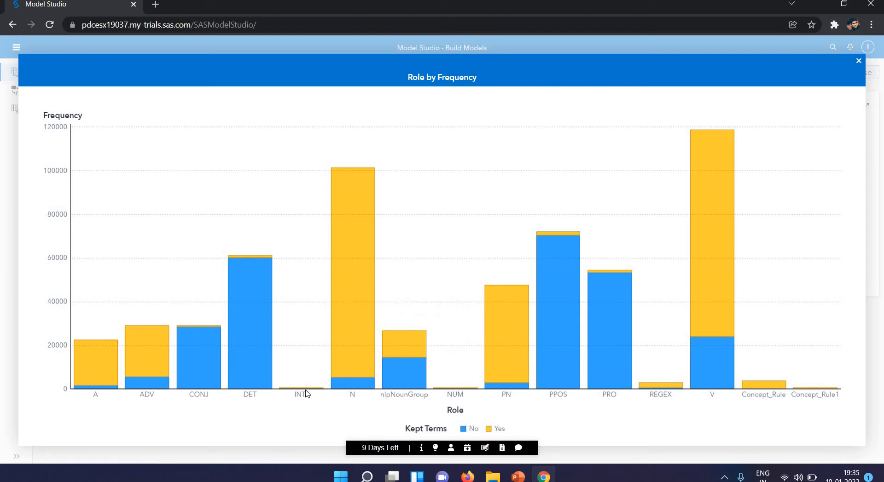
key(alt+Tab)
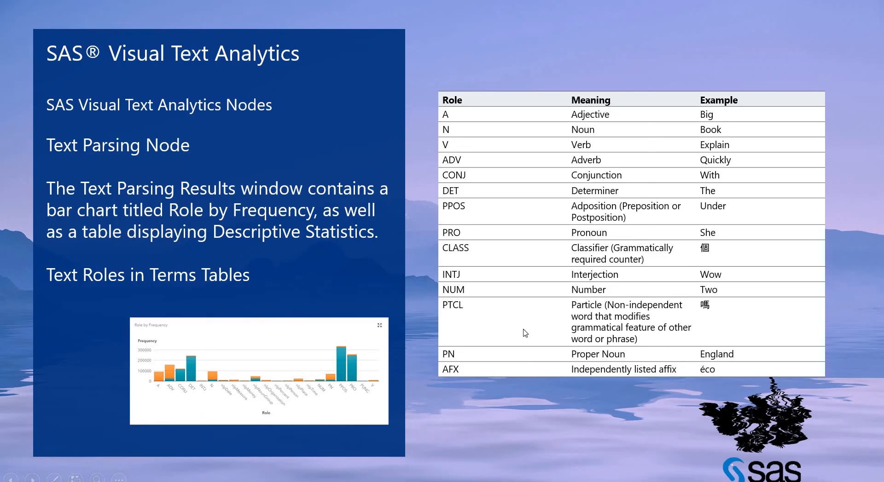
key(alt+Tab)
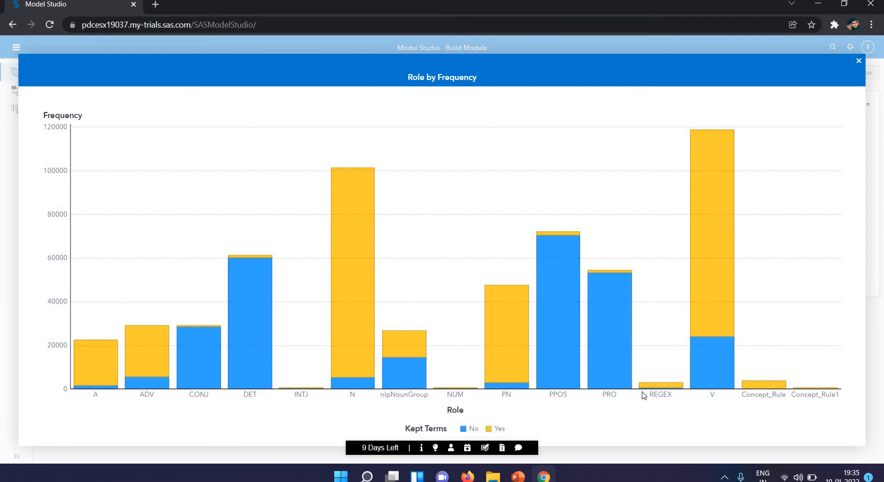
key(alt+Tab)
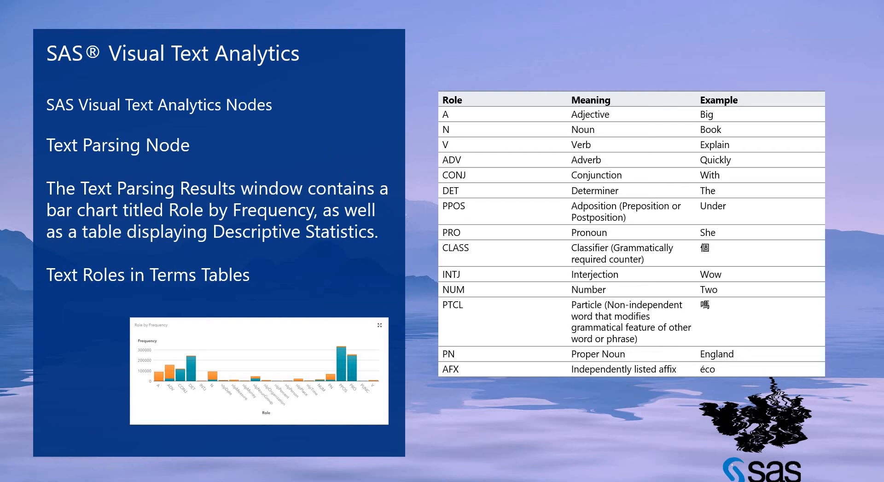
key(alt+Tab)
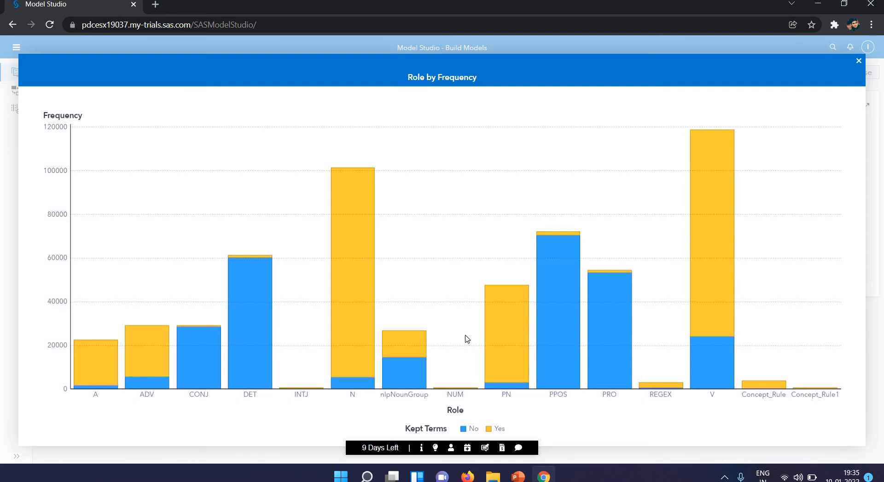
mouse_move(501, 361)
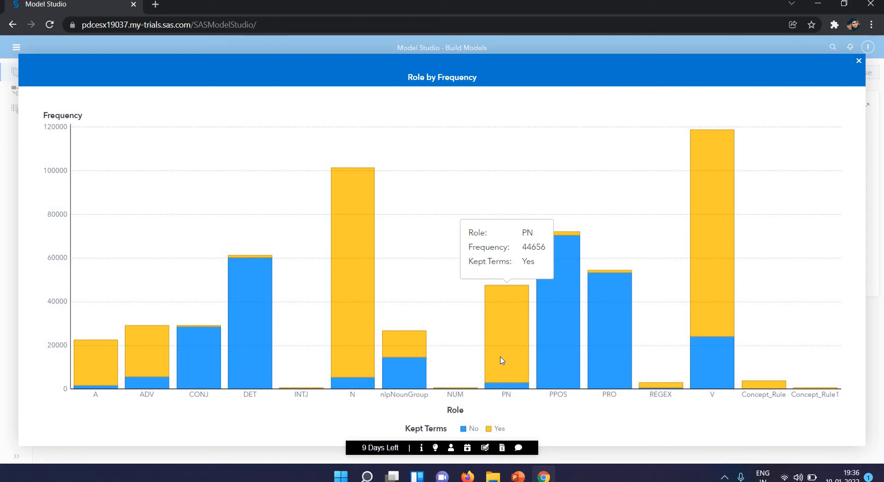
key(alt+Tab)
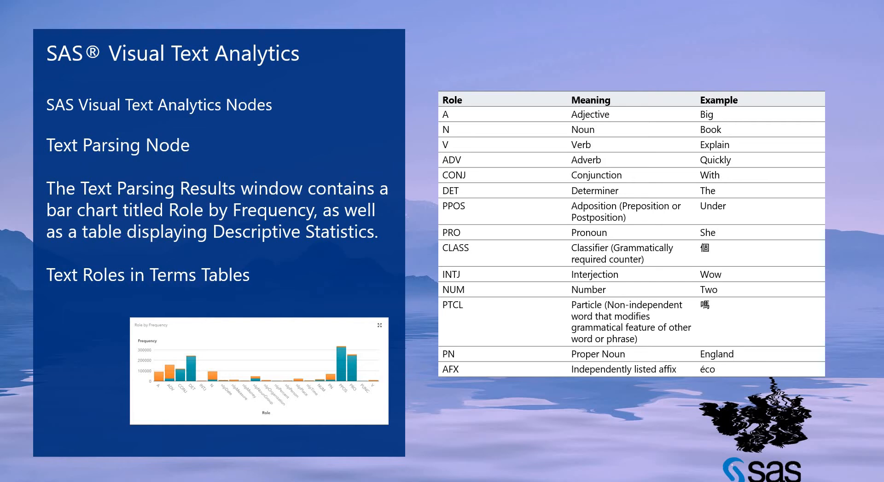
- Switch to Model Studio, examine the PPOS bar's kept-term frequency and close the enlarged Role by Frequency chart
key(alt+Tab)
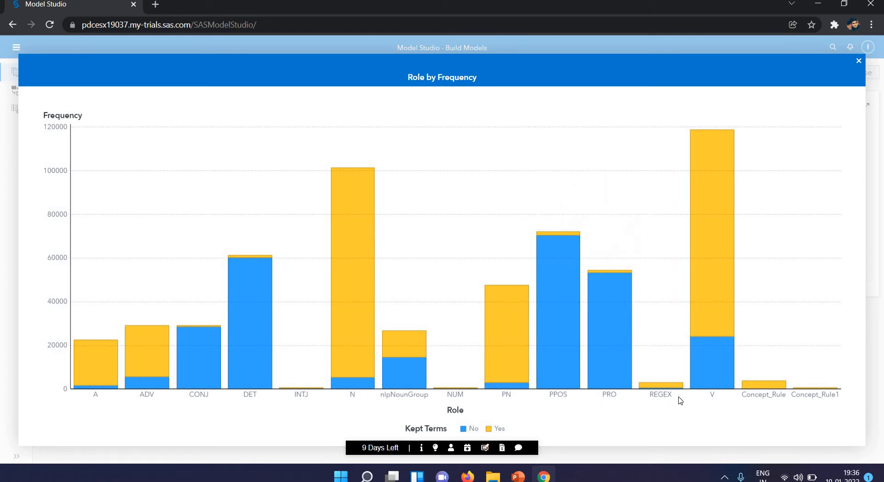
mouse_move(667, 389)
mouse_move(554, 270)
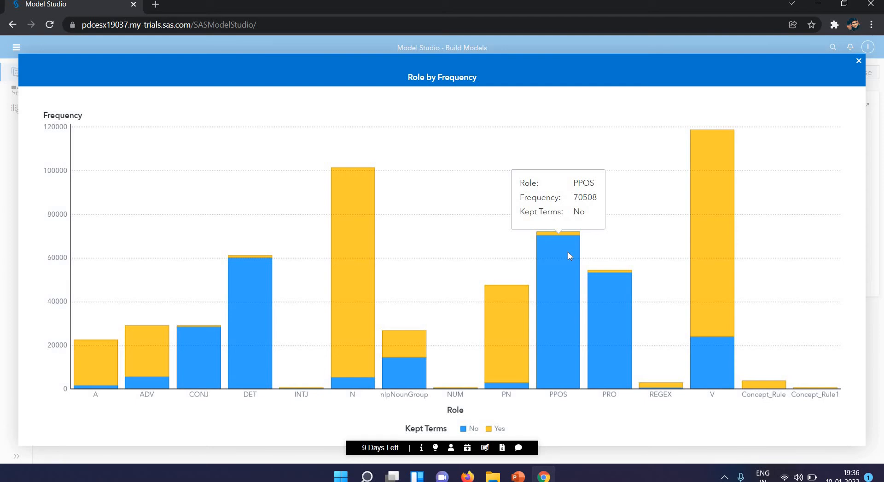
click(858, 63)
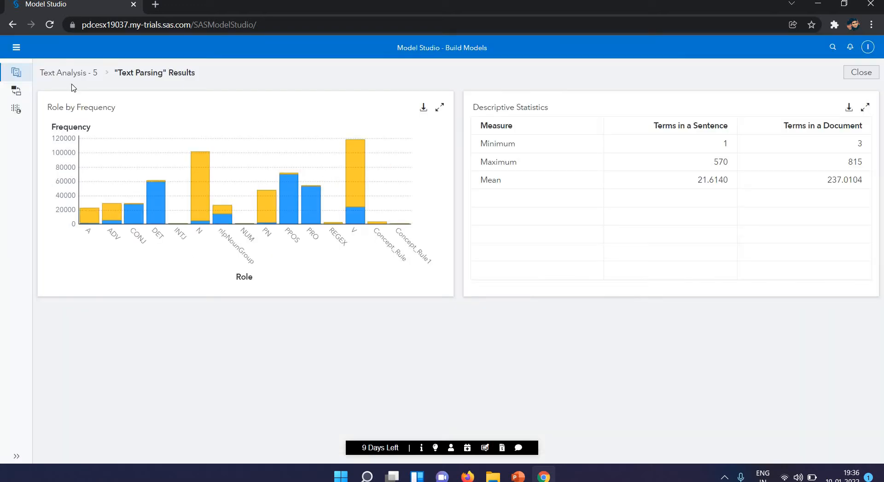
- Return to the Text Analysis - 5 pipeline and open the Text Parsing node to view its kept and dropped terms
click(70, 74)
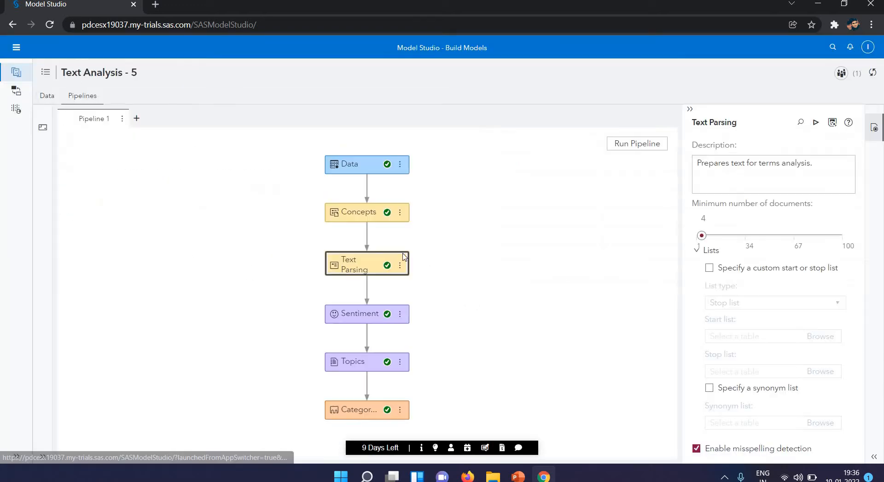
click(400, 265)
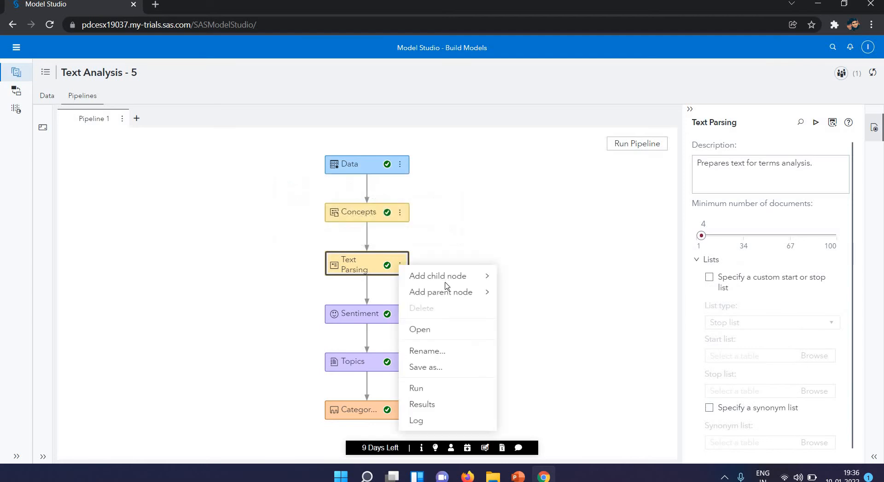
click(441, 335)
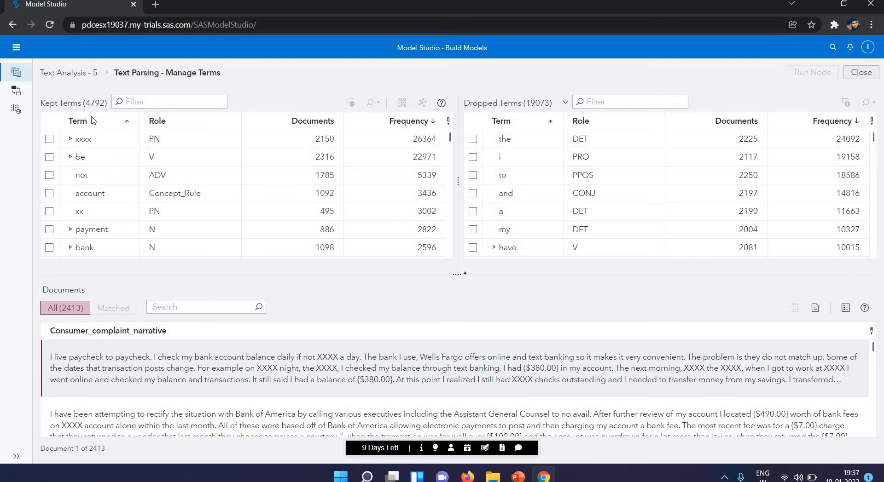
- Leave the term management view, review the Text Parsing node's results and return to the pipeline
click(78, 73)
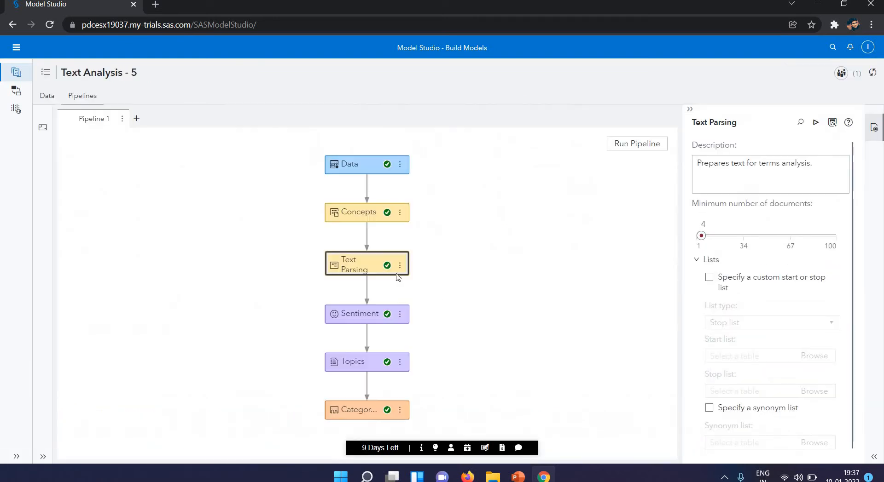
click(400, 267)
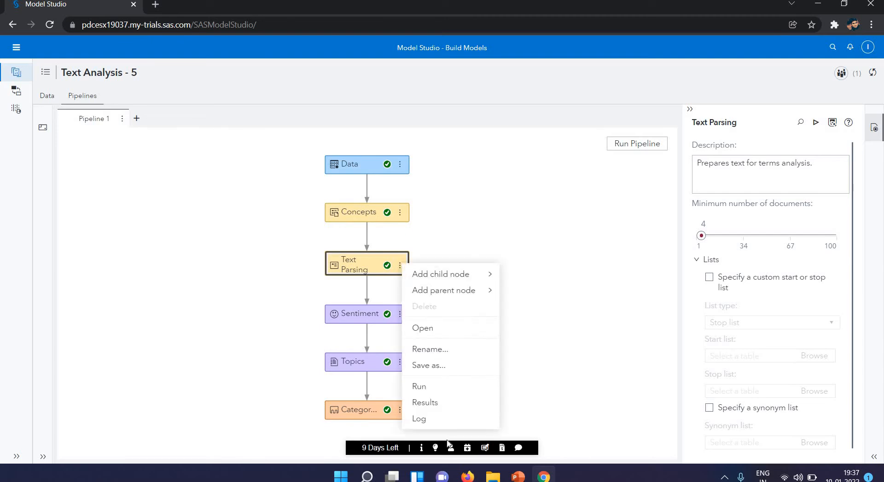
click(439, 405)
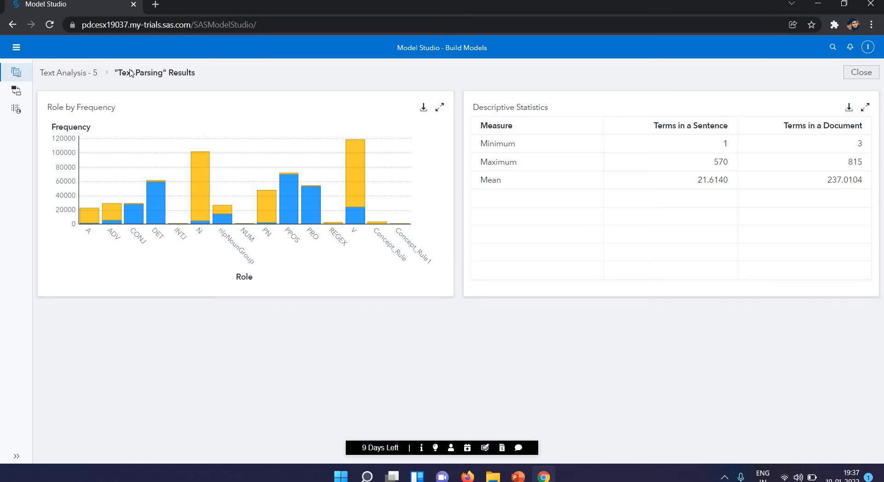
click(68, 75)
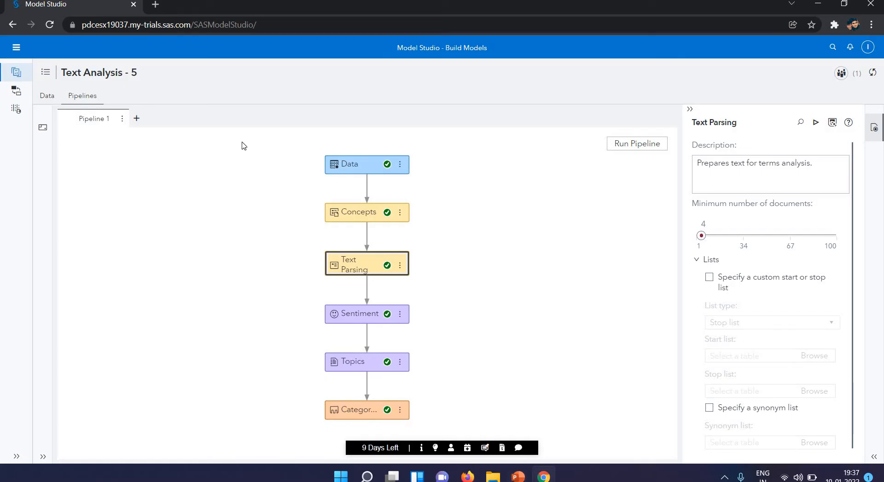
- Try to run the pipeline with the Sentiment node set to specify a sentiment model
mouse_move(408, 324)
click(376, 318)
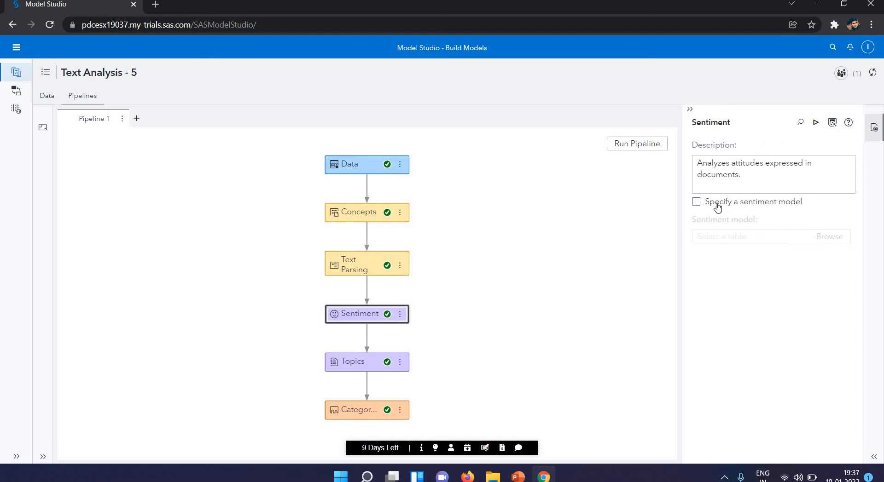
click(696, 202)
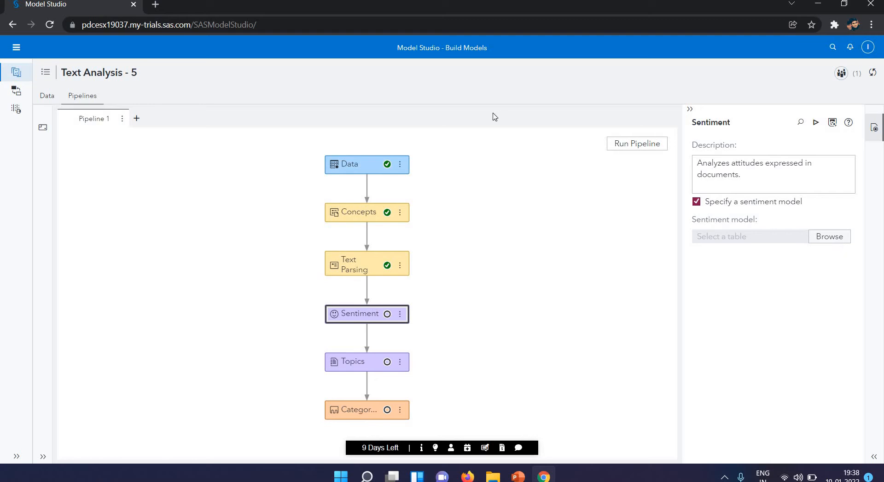
click(624, 144)
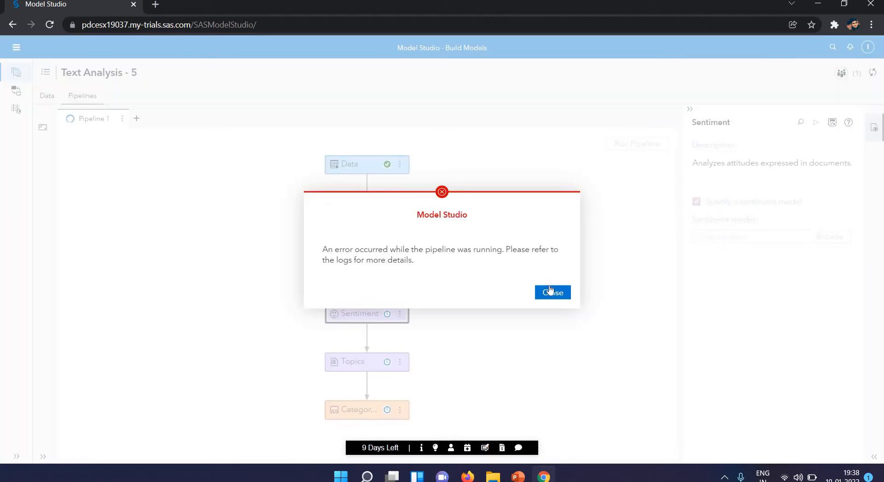
click(550, 292)
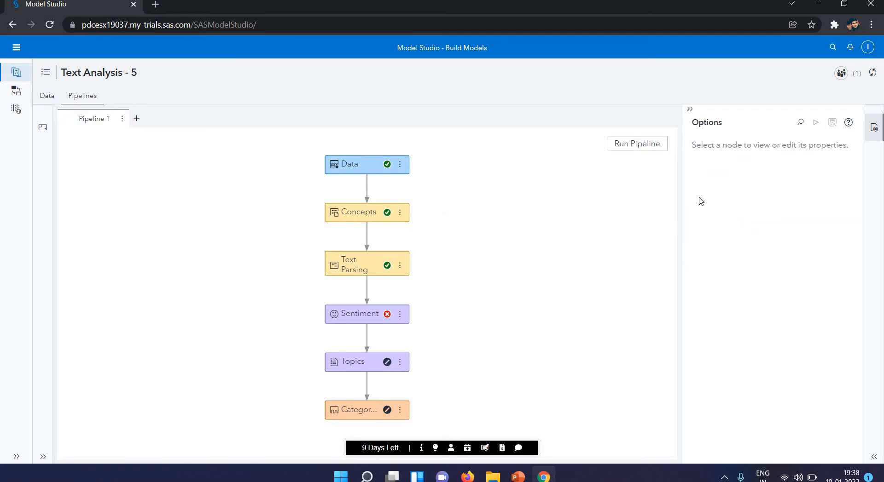
- Turn off the Specify a sentiment model option on the Sentiment node and rerun the pipeline
click(379, 321)
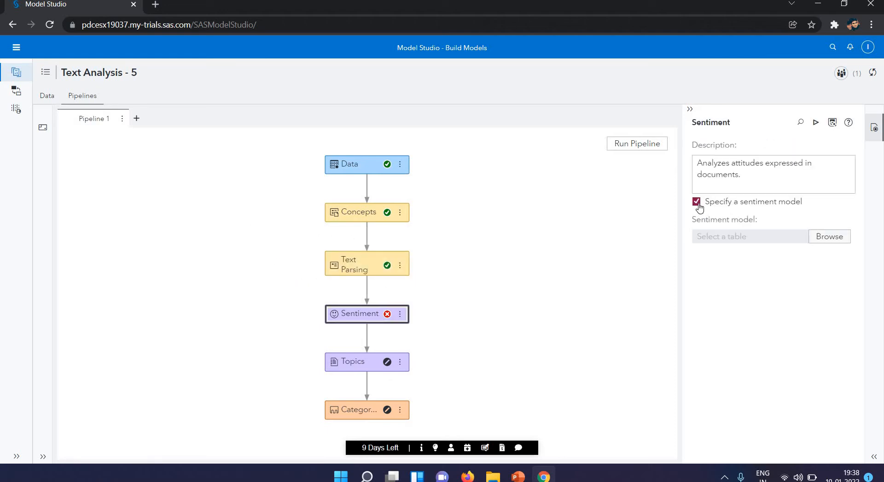
click(696, 203)
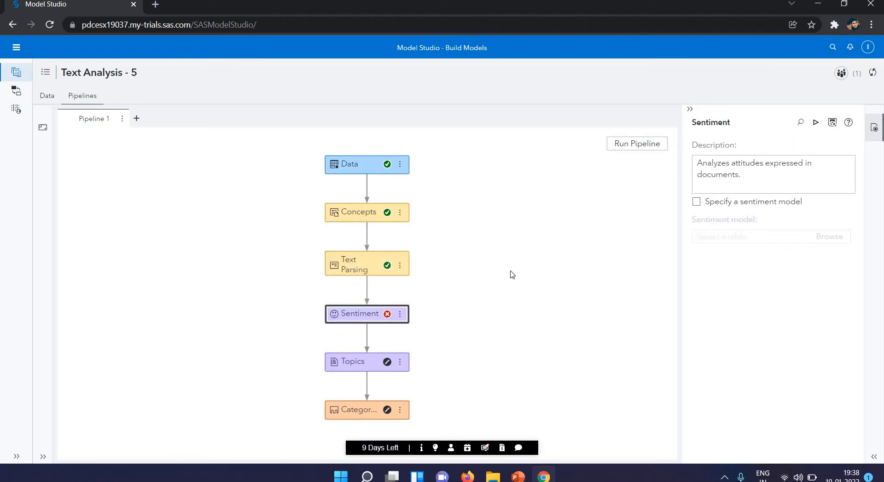
click(622, 144)
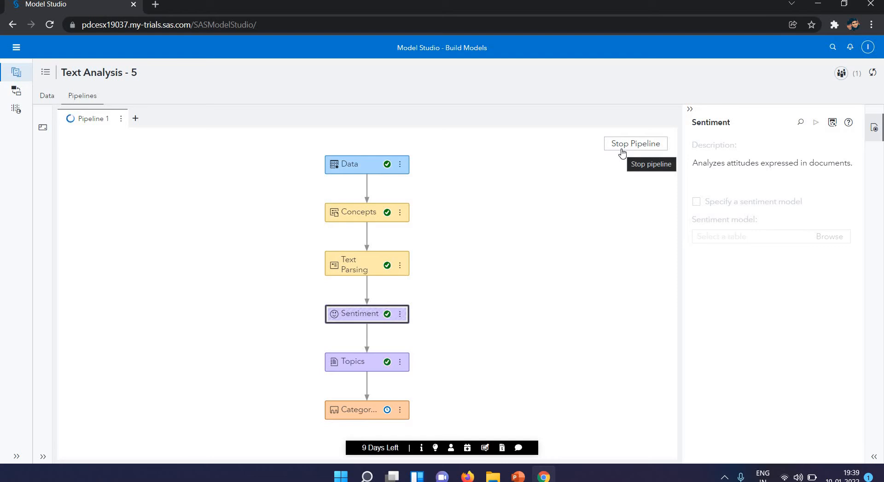
click(621, 147)
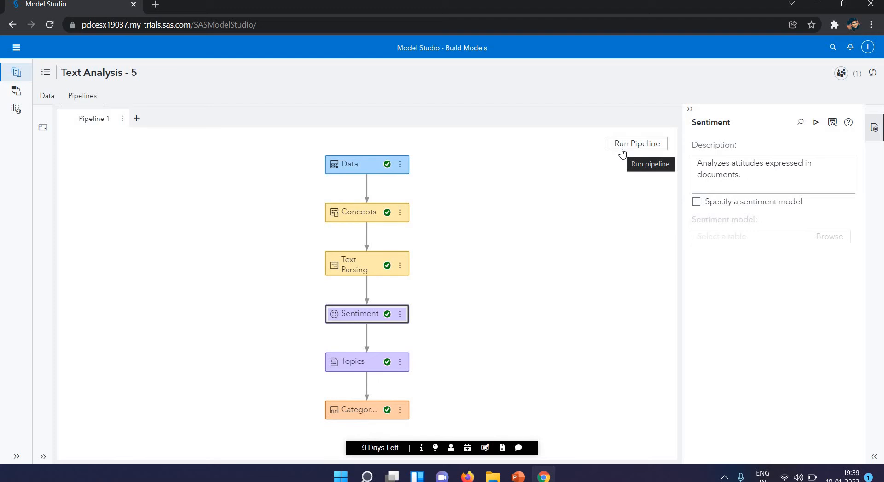
- Review the Topics node's discovery options, then open the node to explore its topics, terms and documents in Model Studio
click(400, 363)
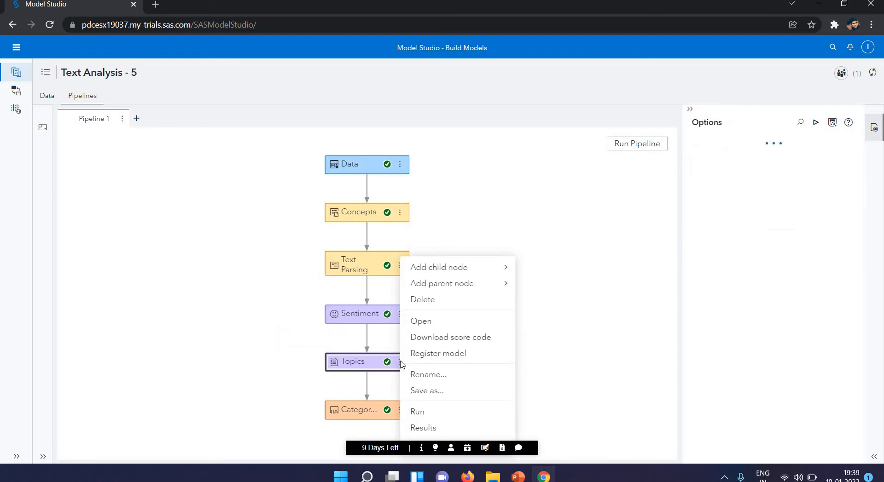
click(342, 372)
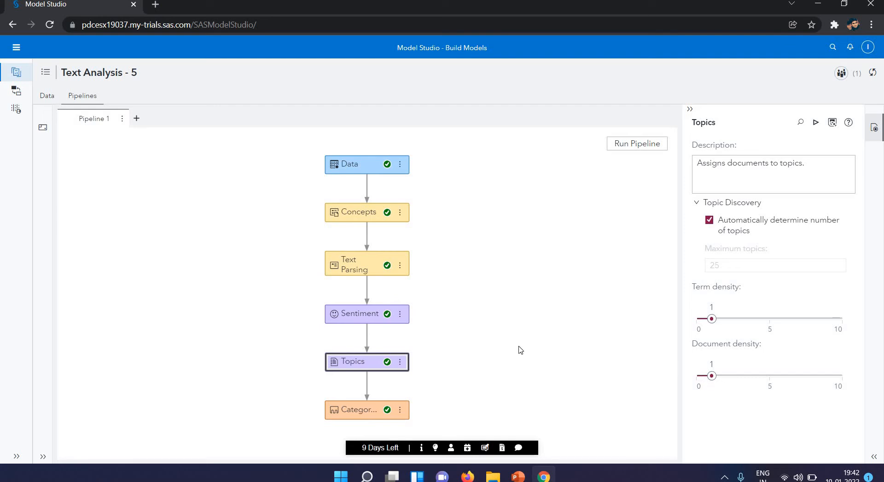
click(400, 364)
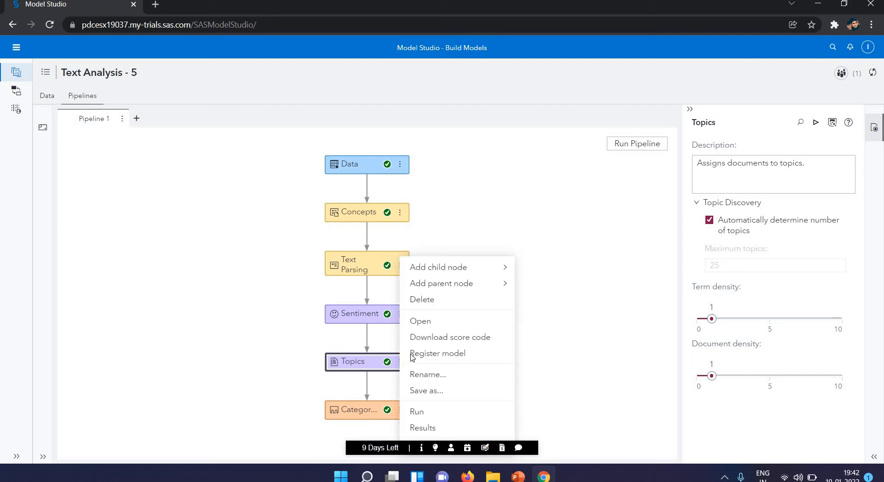
click(419, 321)
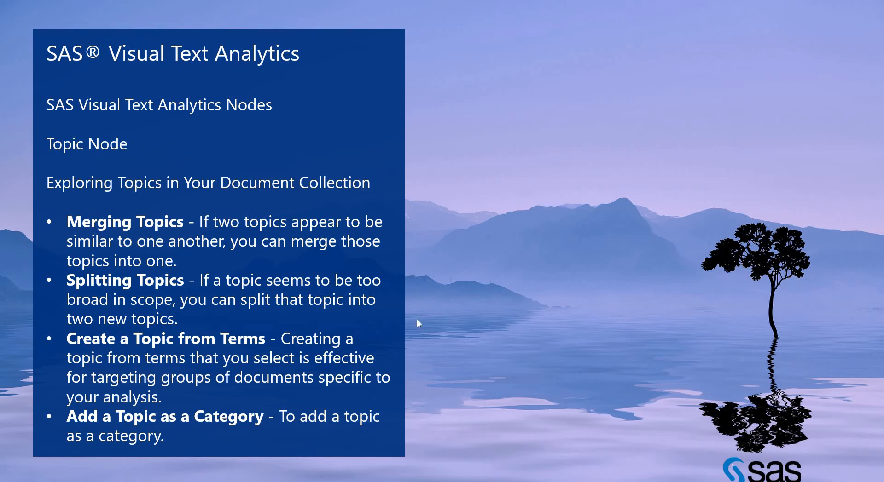
key(alt+Tab)
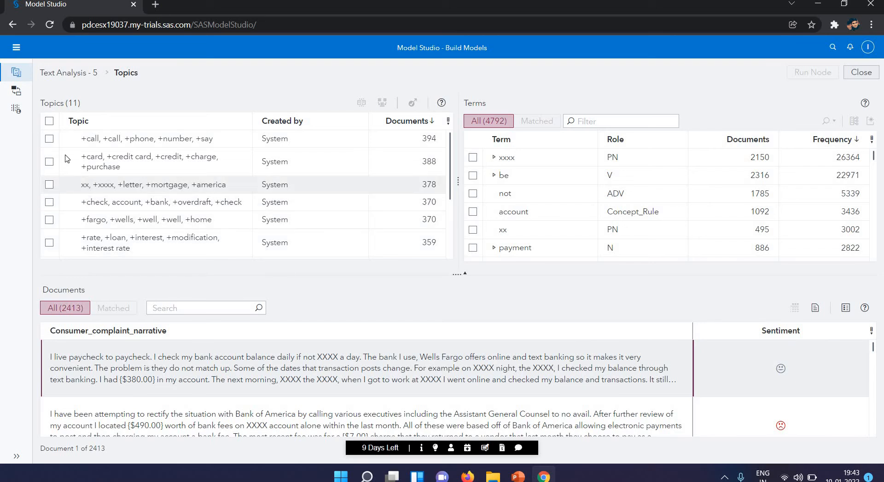
- Show the documents matching the "+call, +call, +phone, +number, +say" topic and split that topic into two new topics
click(49, 139)
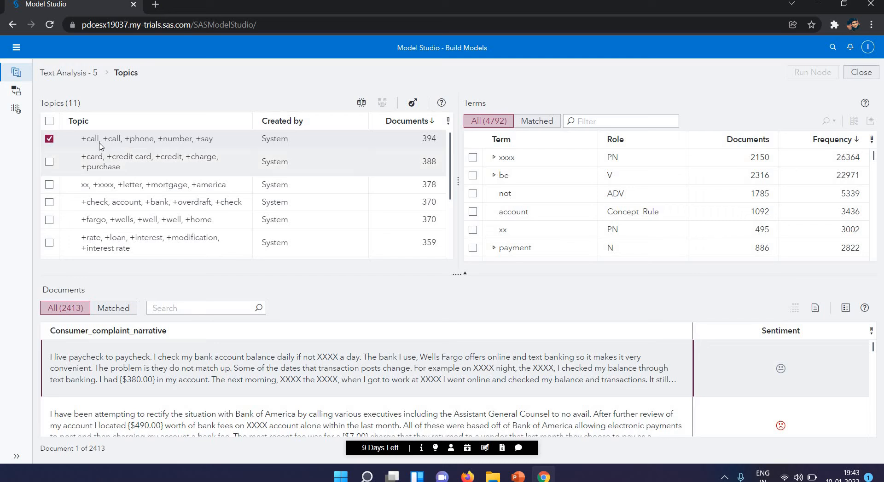
click(115, 309)
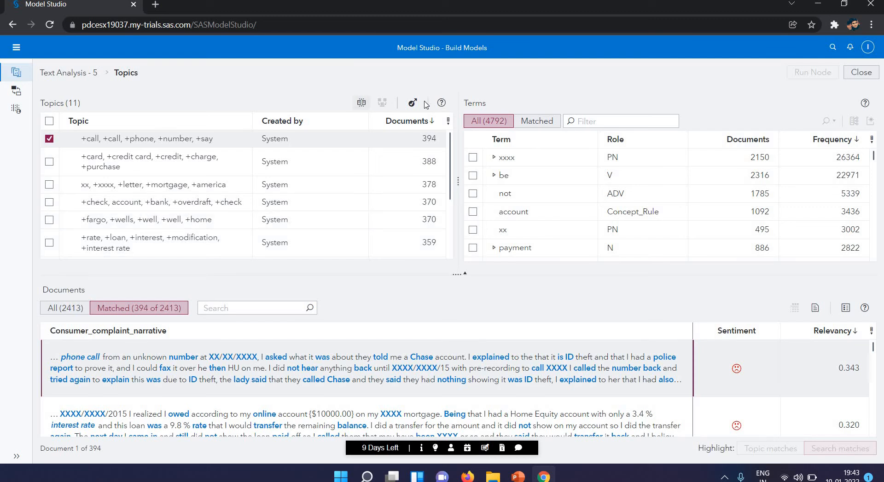
click(360, 104)
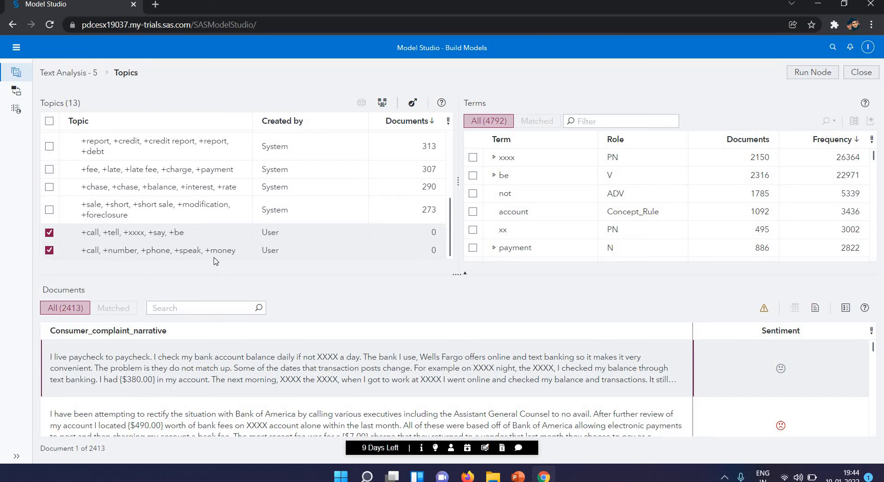
- Deselect the two newly split topics, run the Topics node and review the updated topic list
click(50, 236)
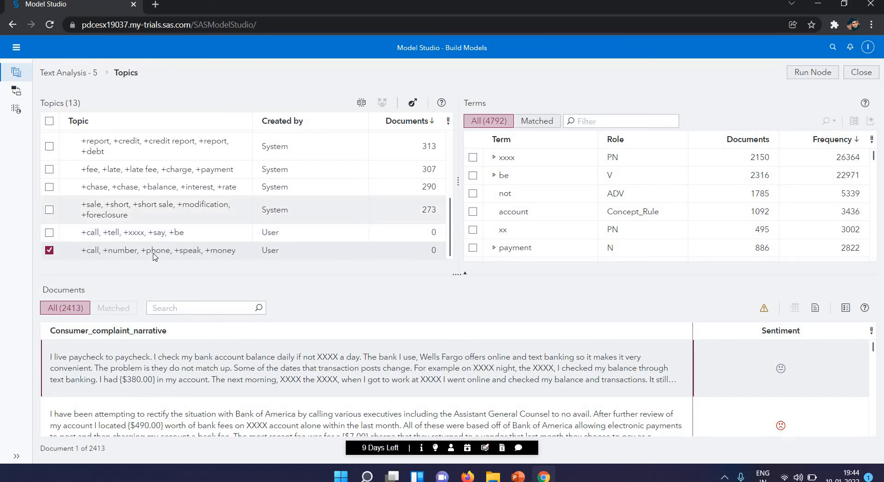
click(50, 255)
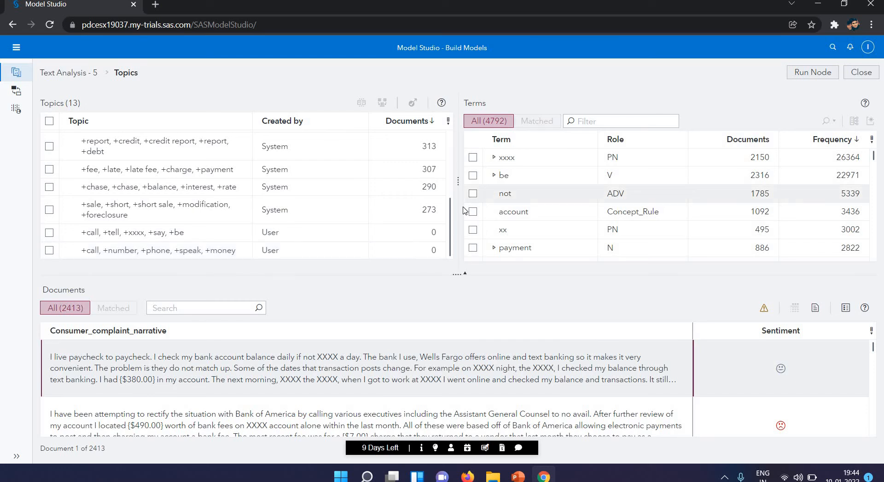
drag(452, 209, 477, 106)
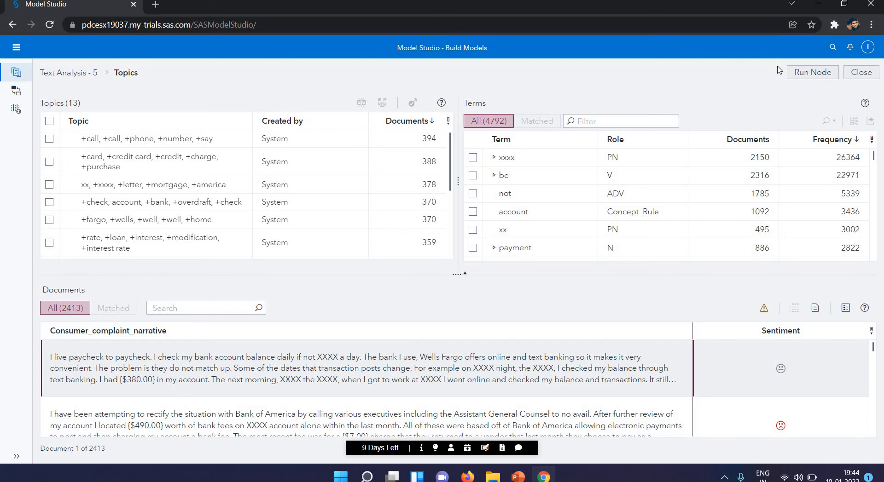
click(811, 76)
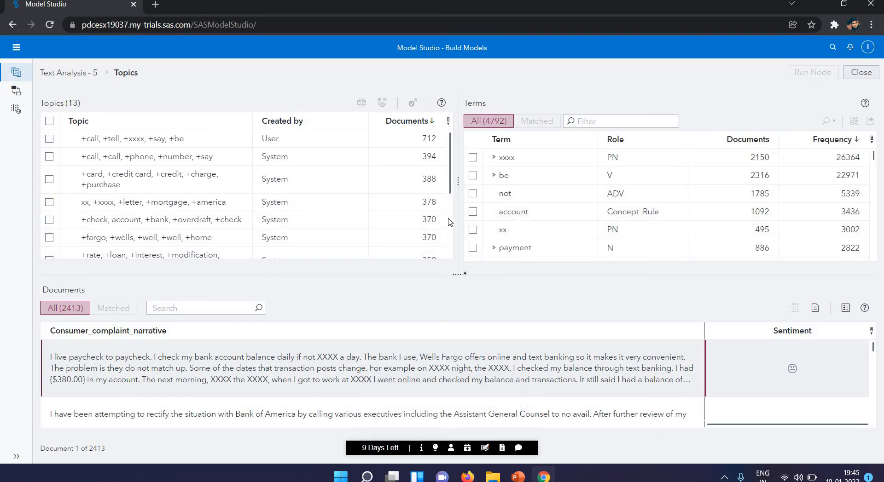
scroll(450, 225, down, 3)
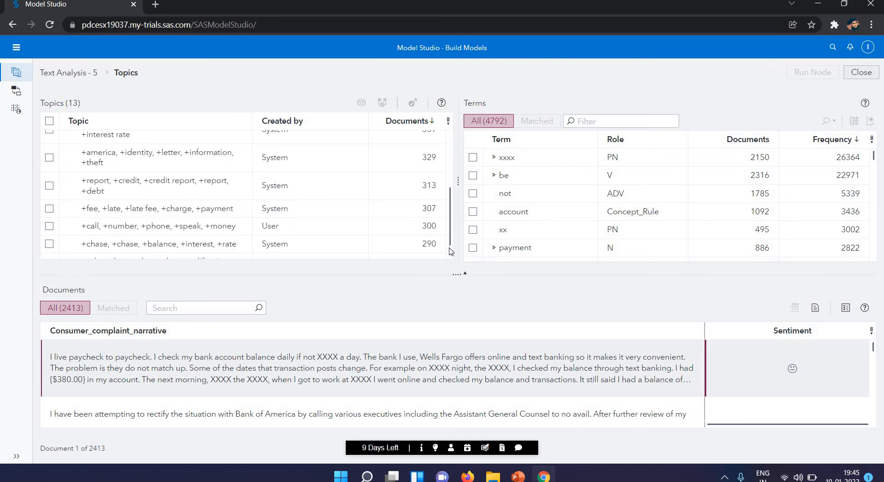
scroll(450, 256, down, 1)
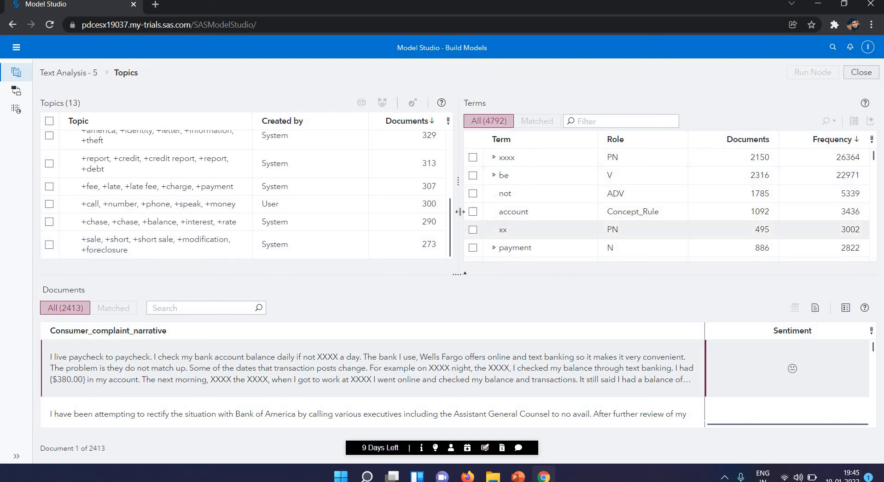
drag(449, 212, 470, 152)
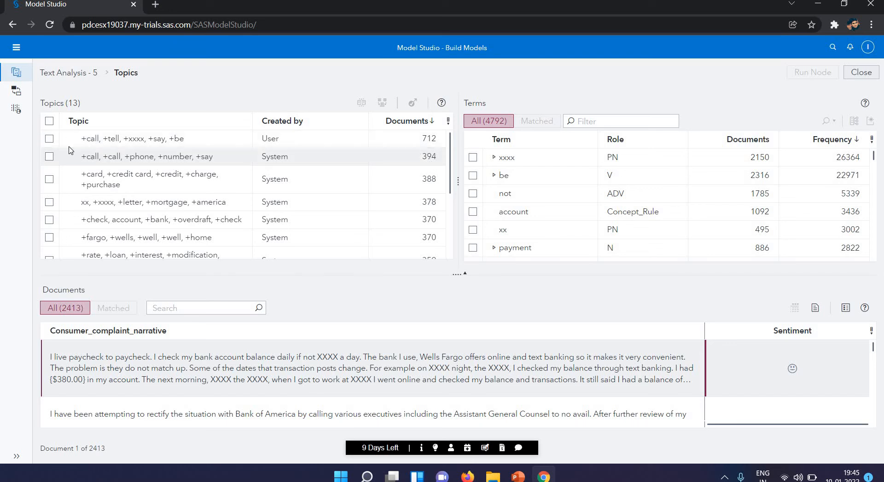
- Add the "+call, +call, +phone, +number, +say" topic as a category
click(49, 157)
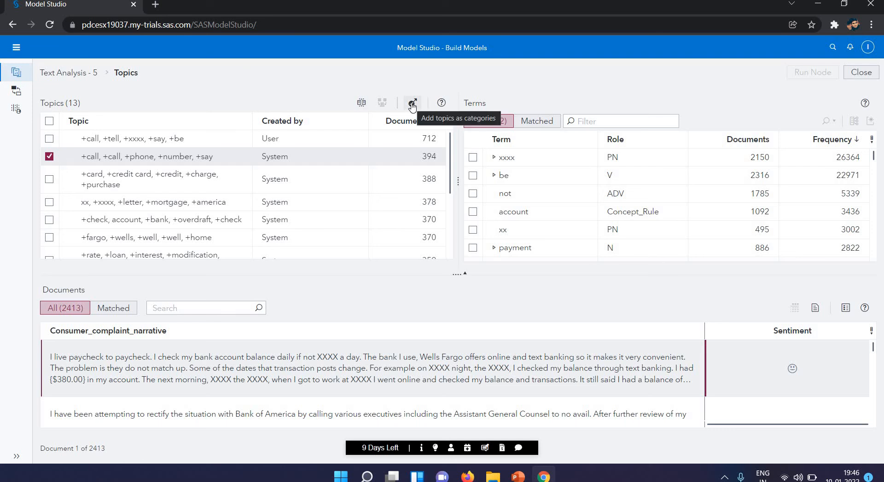
click(412, 106)
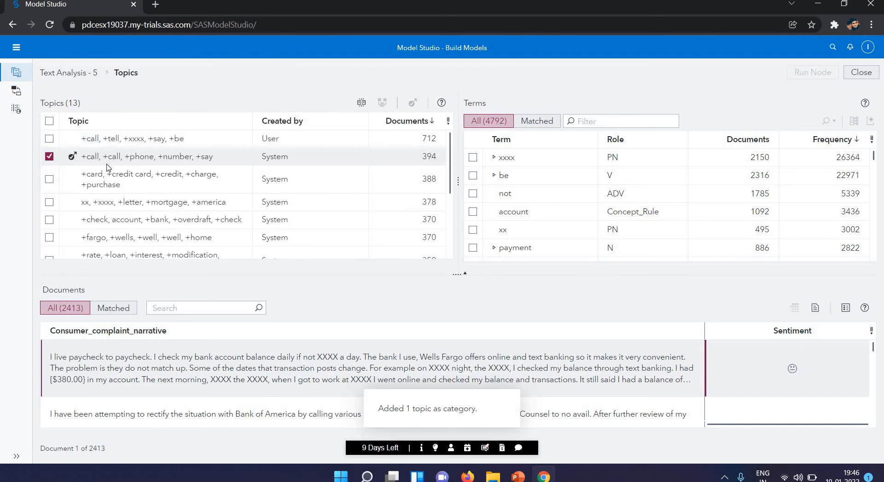
- Merge the "+call, +tell, +xxxx, +say, +be" and "+call, +call, +phone, +number, +say" topics and run the Topics node
click(49, 139)
click(49, 157)
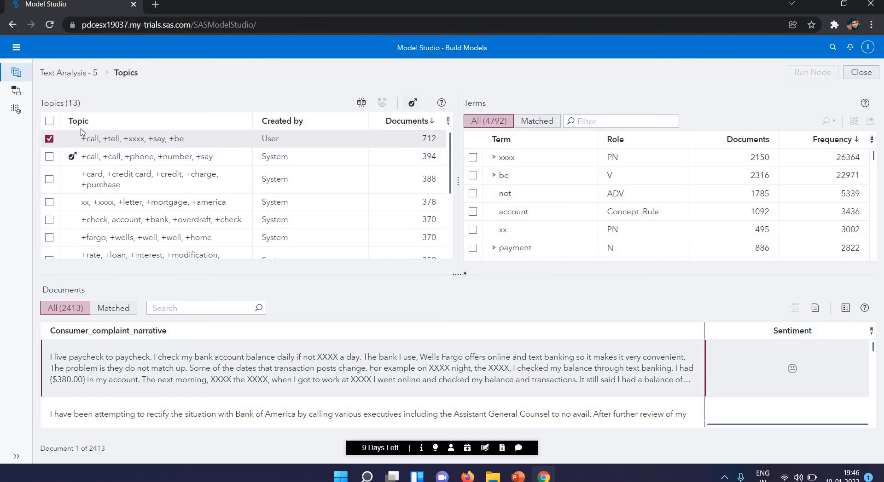
click(50, 158)
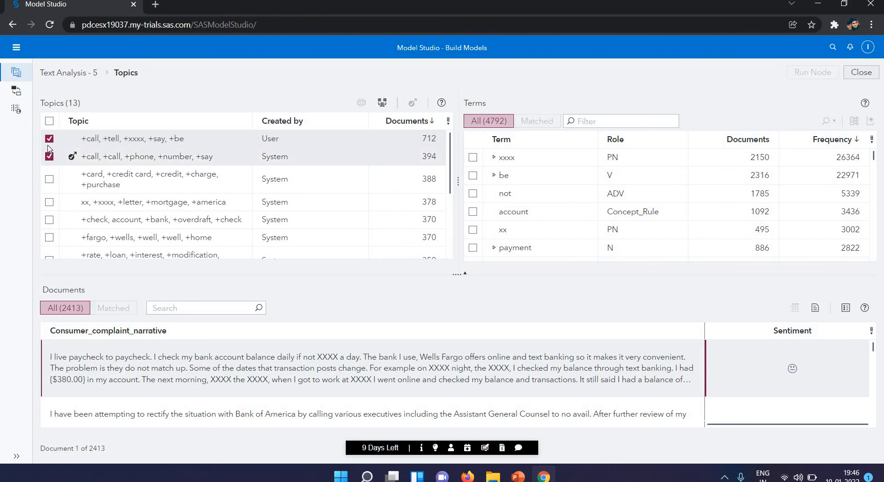
click(48, 143)
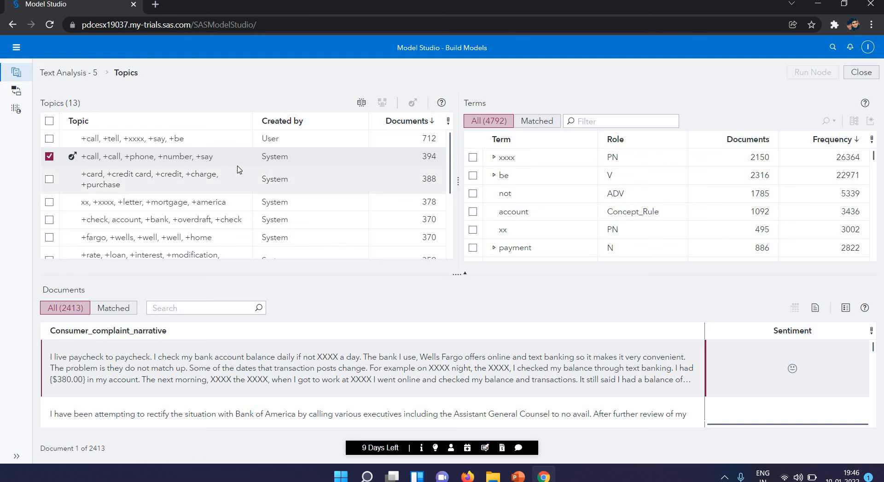
click(49, 139)
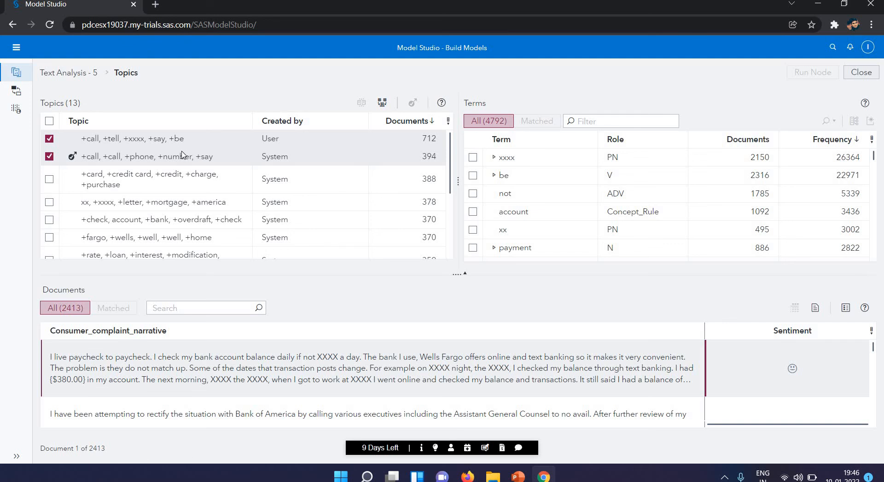
click(382, 104)
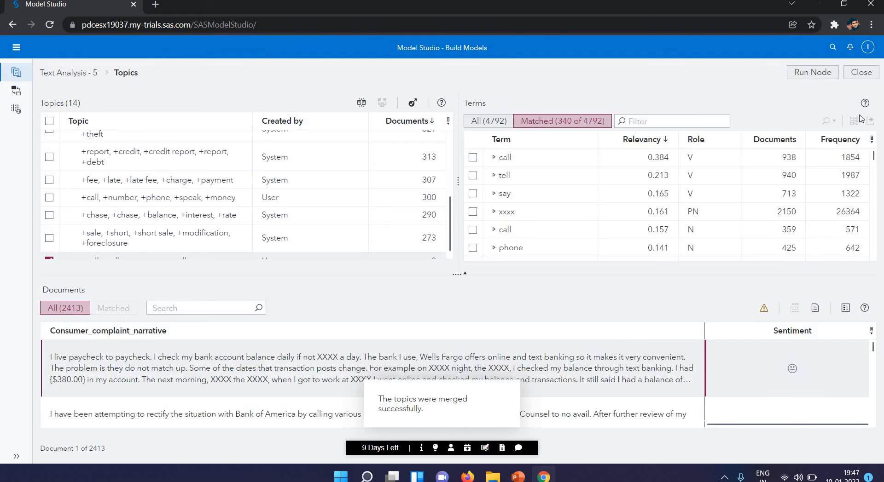
click(822, 77)
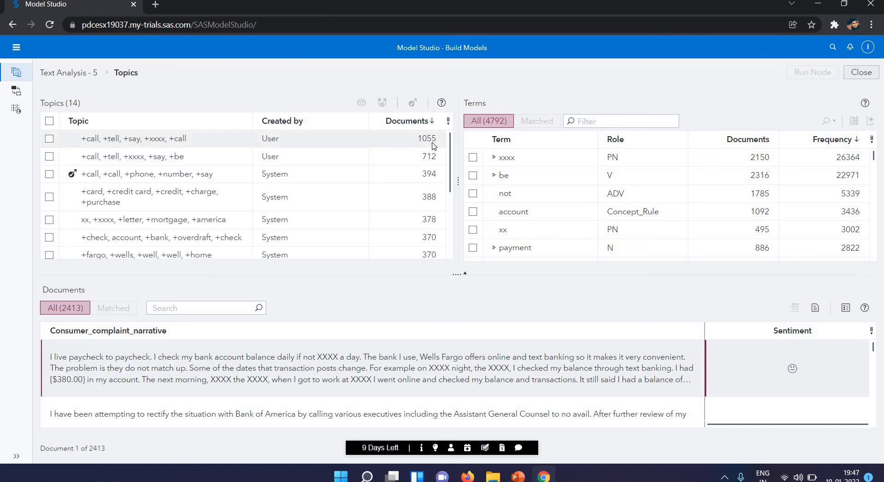
- Show the documents and the terms that match the merged "+call, +tell, +say, +xxxx, +call" topic
click(49, 141)
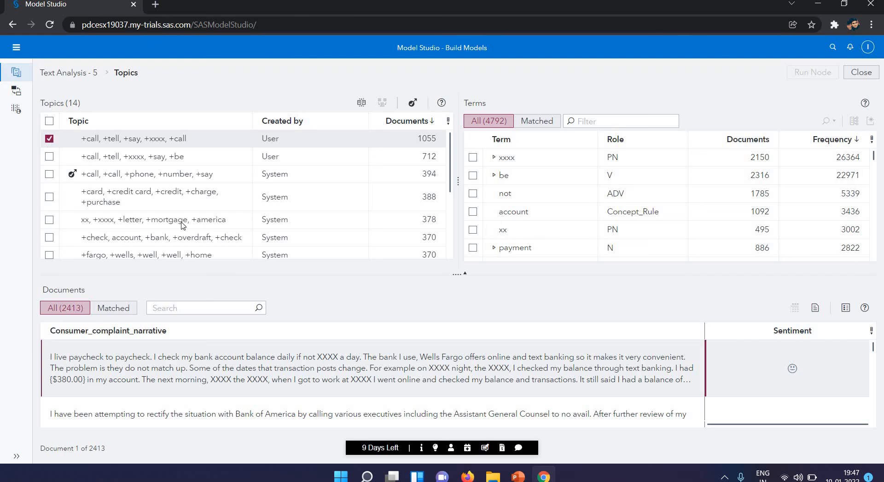
click(119, 307)
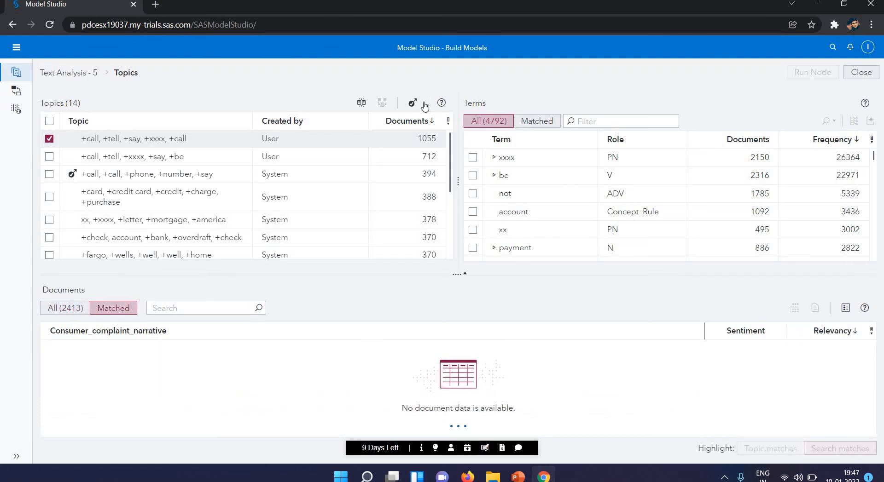
click(544, 125)
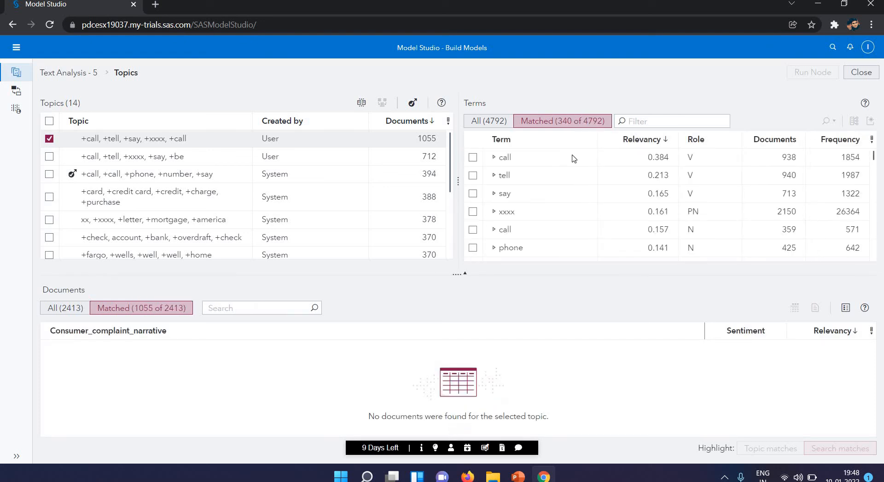
- Examine the word forms of the matched verbs "call" and "tell" and the other matched terms, and return to the Text Analysis - 5 pipeline
click(494, 158)
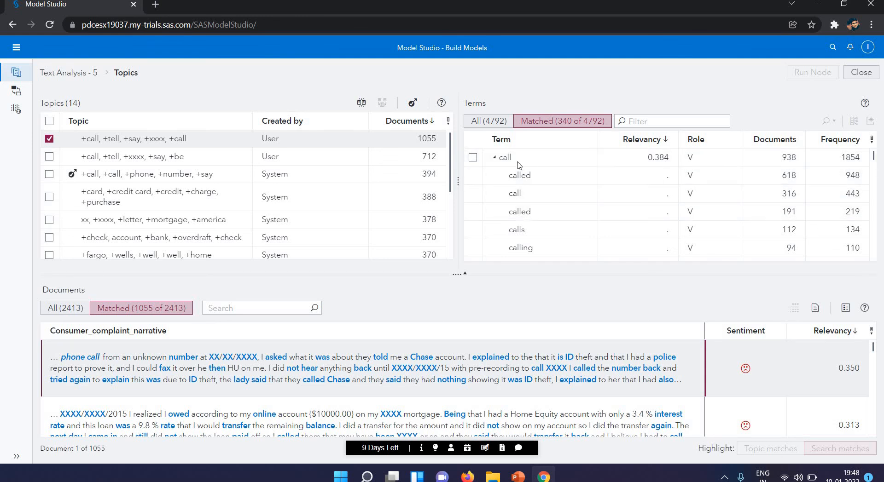
click(494, 159)
click(494, 159)
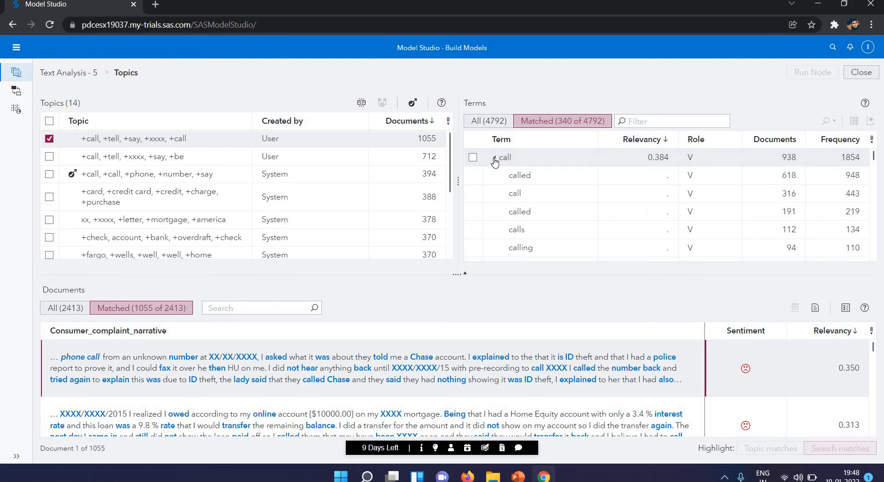
click(494, 159)
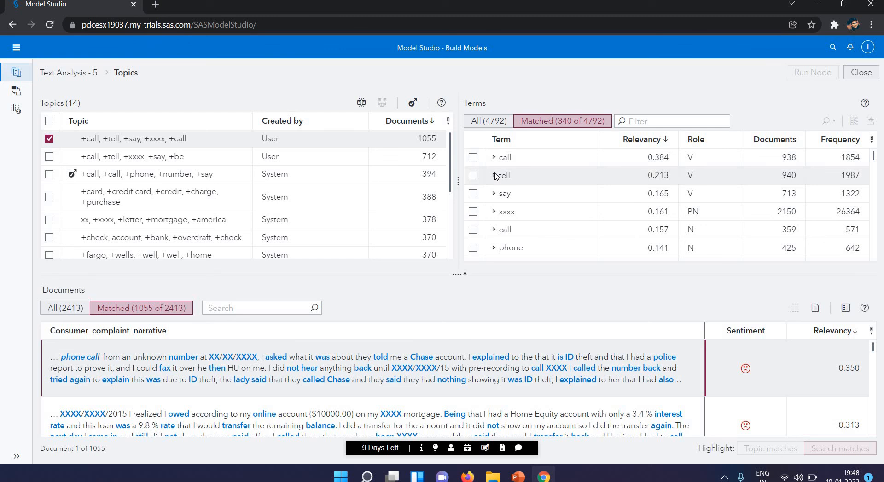
click(495, 177)
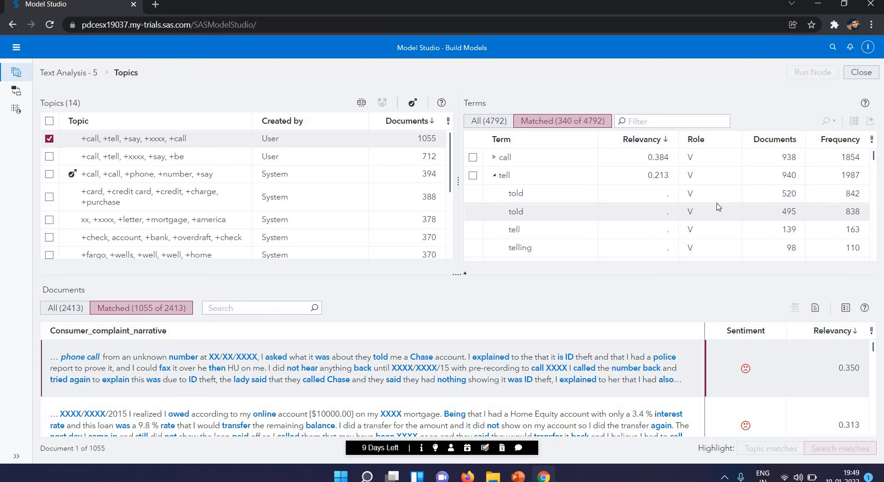
click(493, 175)
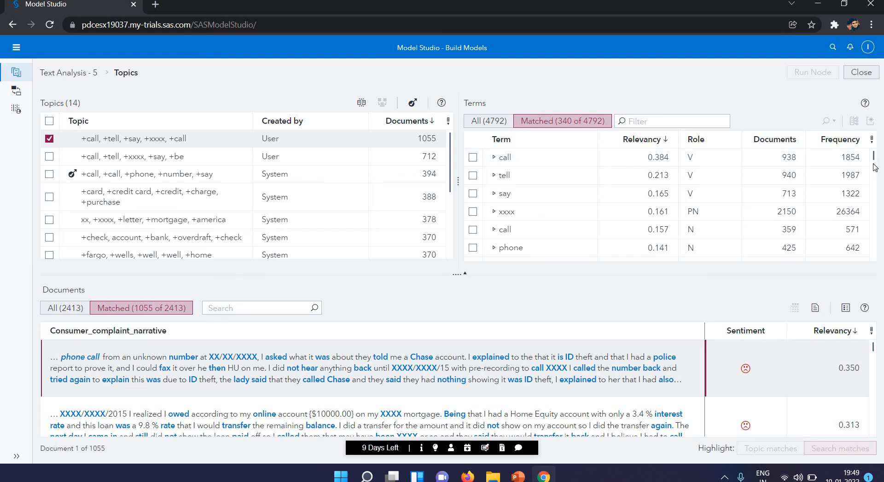
scroll(875, 167, down, 5)
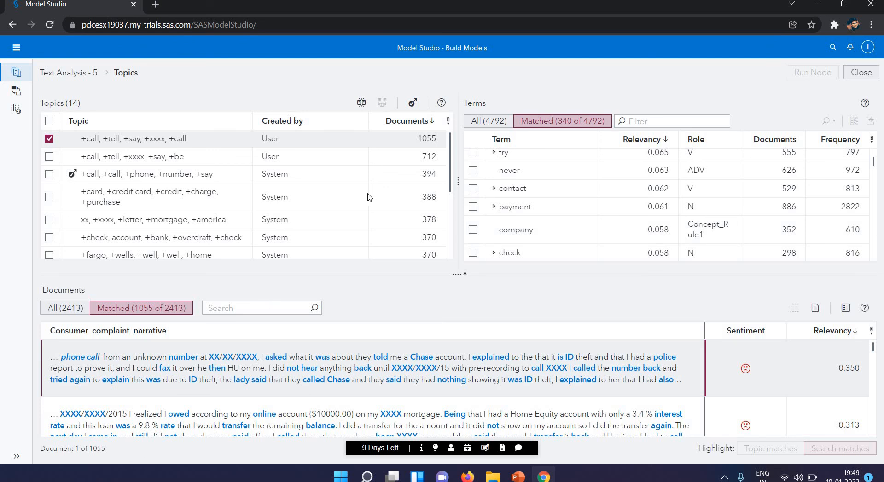
click(79, 73)
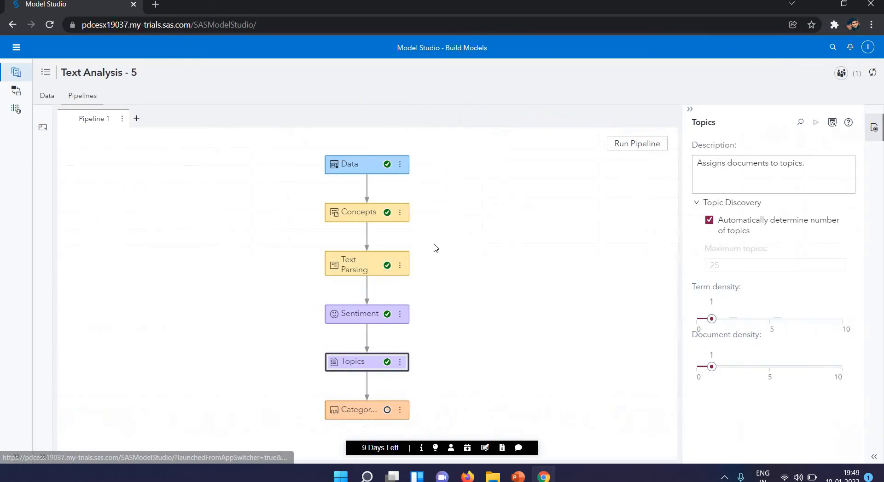